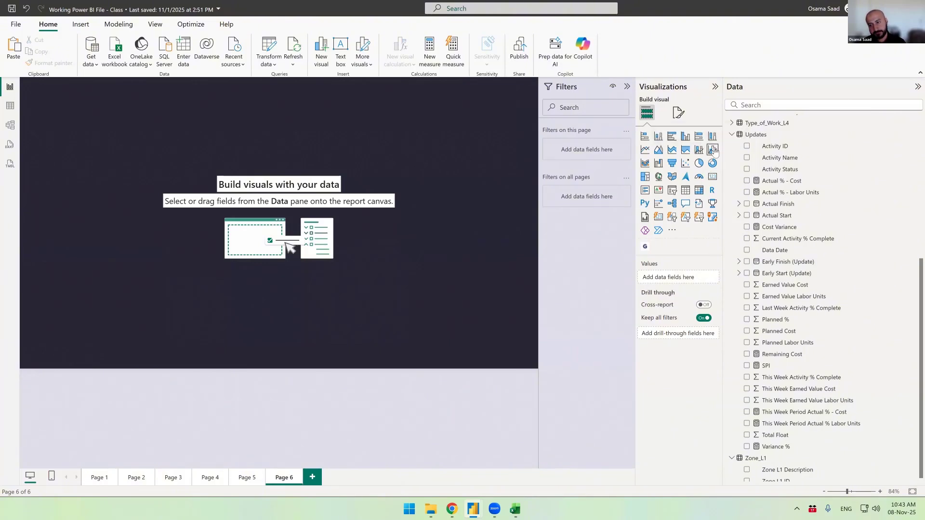
# - Add a line and clustered column chart to Page 6 and enlarge it across most of the canvas
pyautogui.click(713, 151)
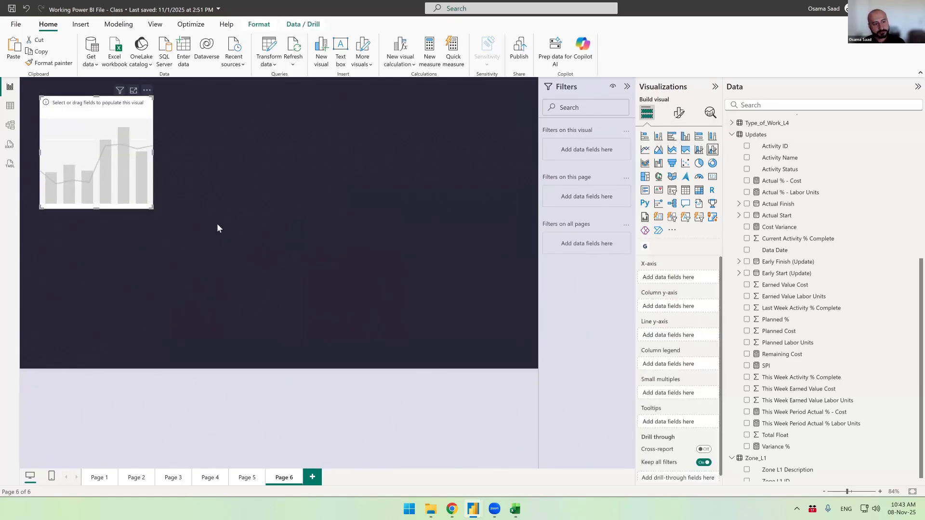
pyautogui.moveTo(218, 228); pyautogui.dragTo(430, 308)
pyautogui.moveTo(484, 316); pyautogui.dragTo(488, 308)
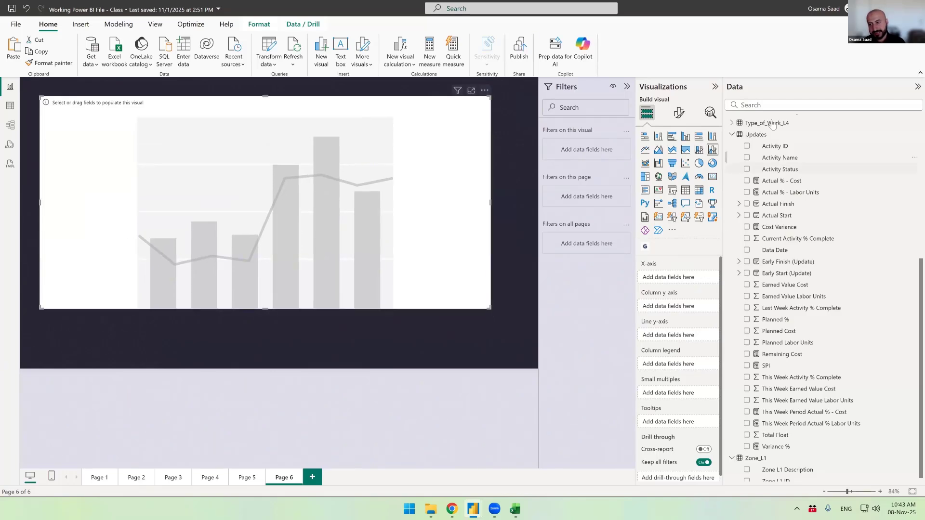
# - Search the fields for "data" and set Data Date from Data_Date_Calendar as the chart's x-axis
pyautogui.click(771, 106)
pyautogui.write('data')
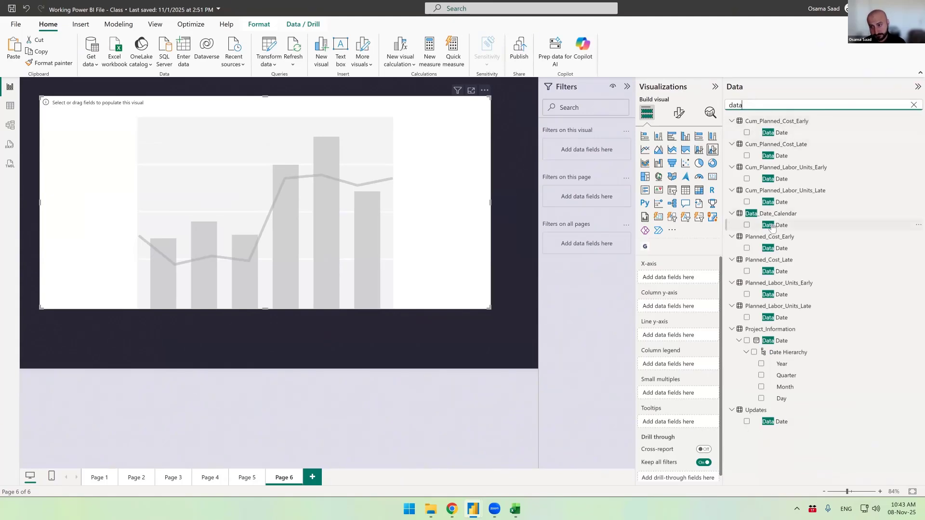
pyautogui.moveTo(772, 225); pyautogui.dragTo(673, 284)
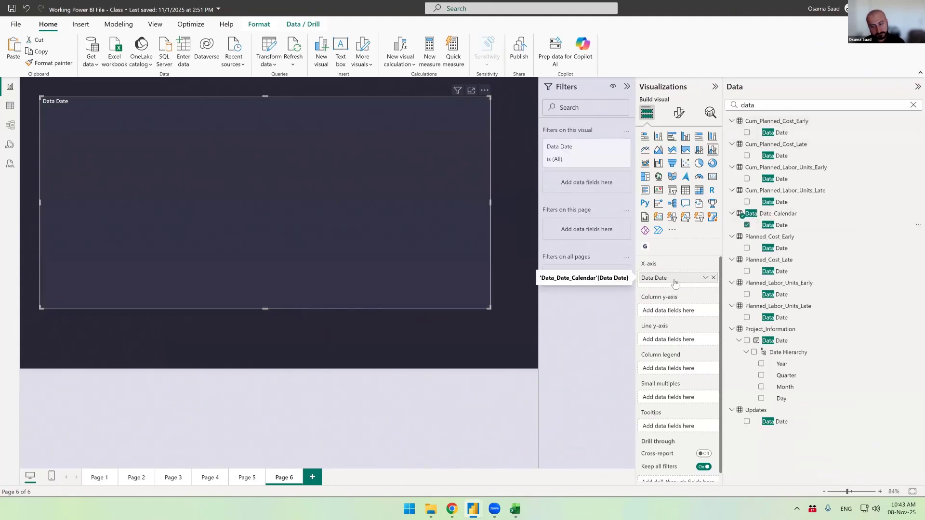
pyautogui.click(766, 100)
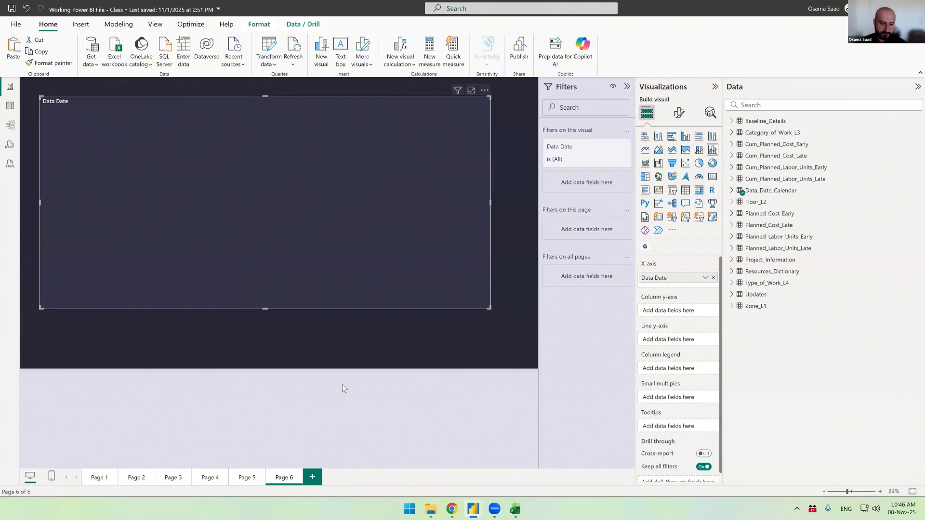
# - Add Earned Value Cost from the Updates table to the Page 6 chart's column y-axis
pyautogui.click(243, 476)
pyautogui.click(285, 477)
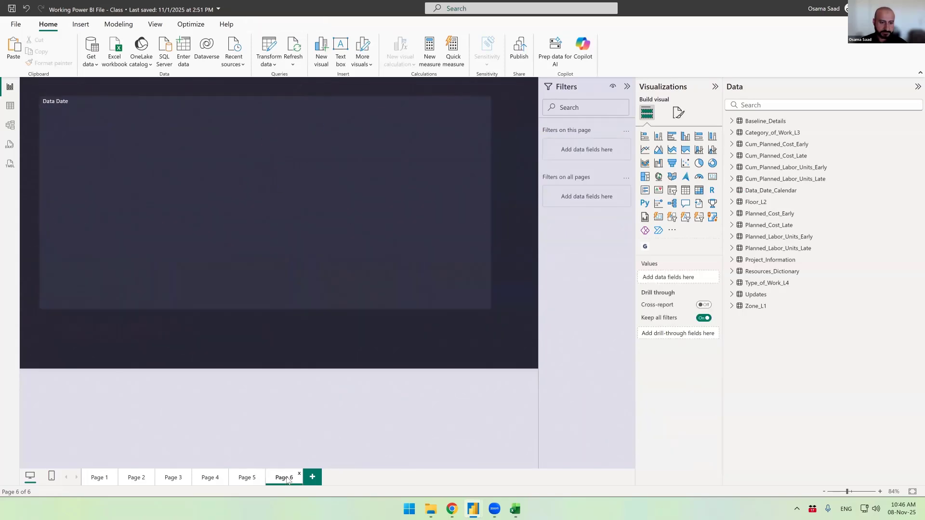
pyautogui.click(91, 194)
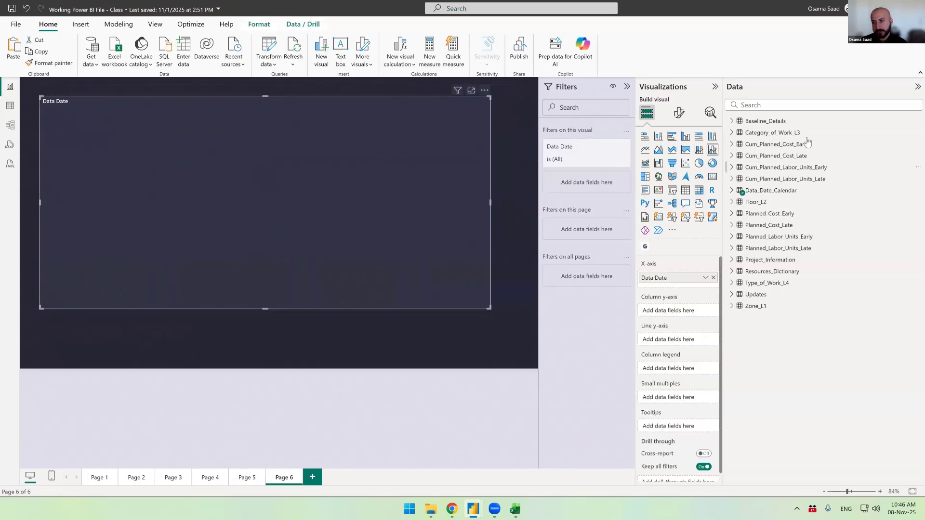
pyautogui.click(732, 295)
pyautogui.scroll(-3, 862, 324)
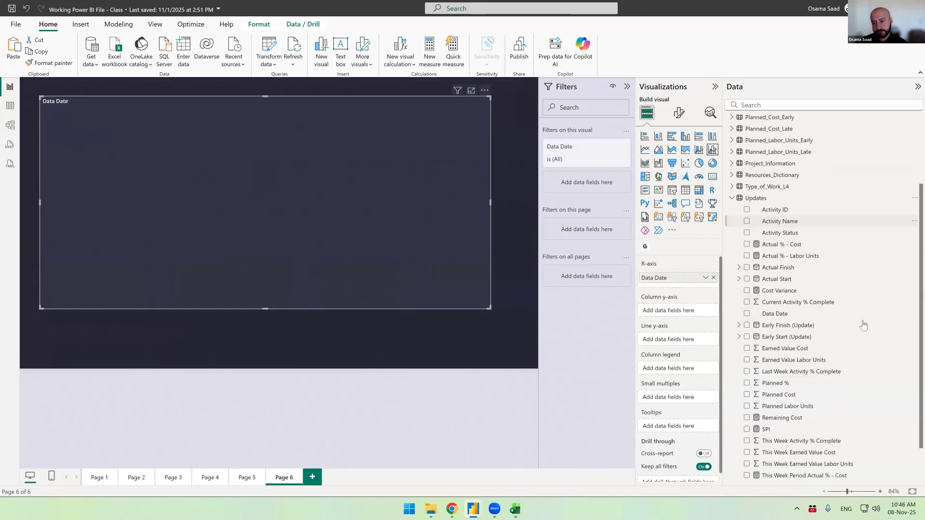
pyautogui.scroll(-2, 863, 324)
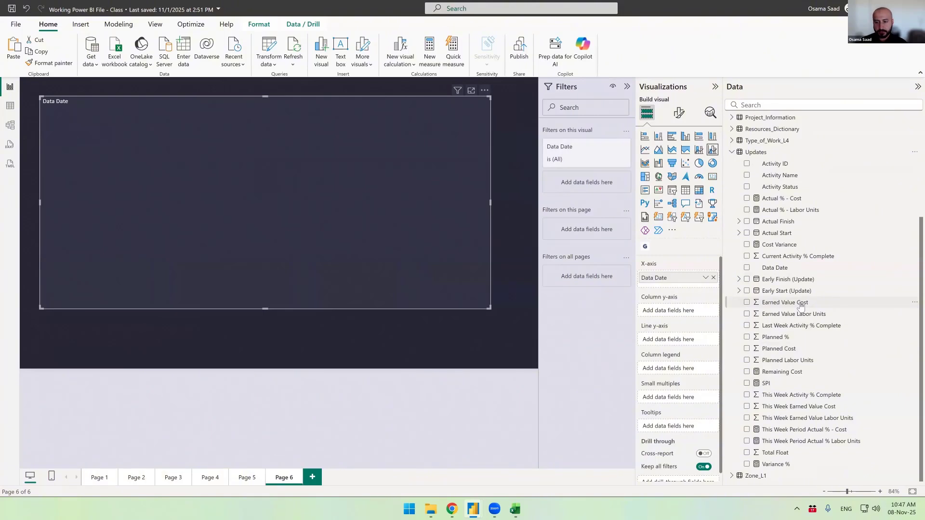
pyautogui.moveTo(801, 306); pyautogui.dragTo(672, 312)
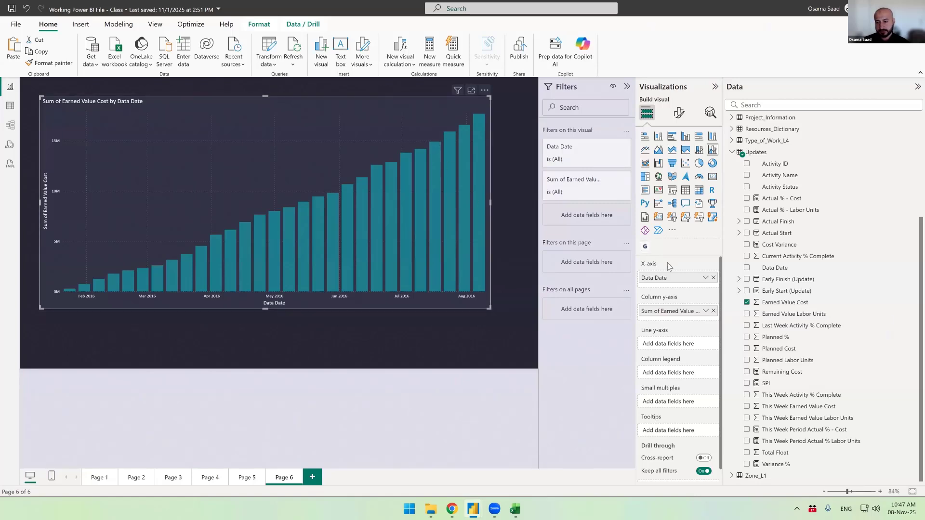
# - Change the chart's x-axis type to Categorical
pyautogui.click(679, 112)
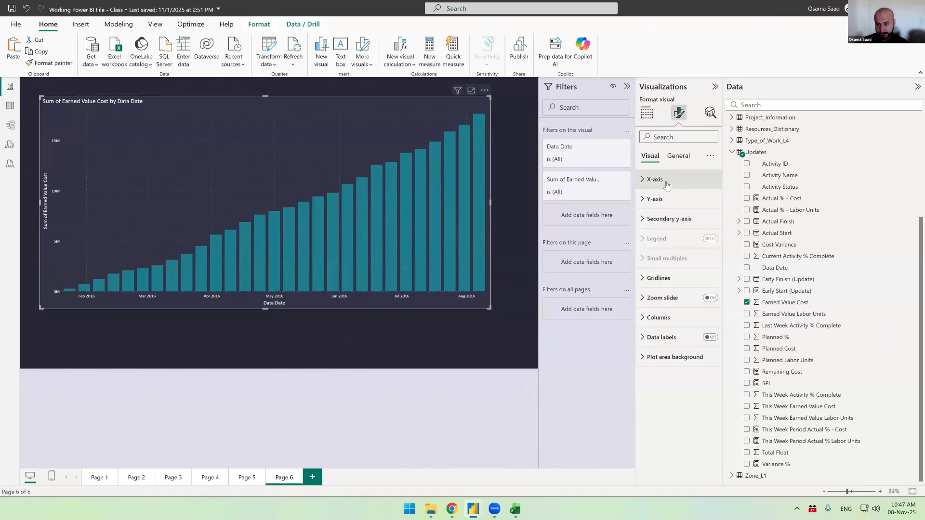
pyautogui.click(667, 184)
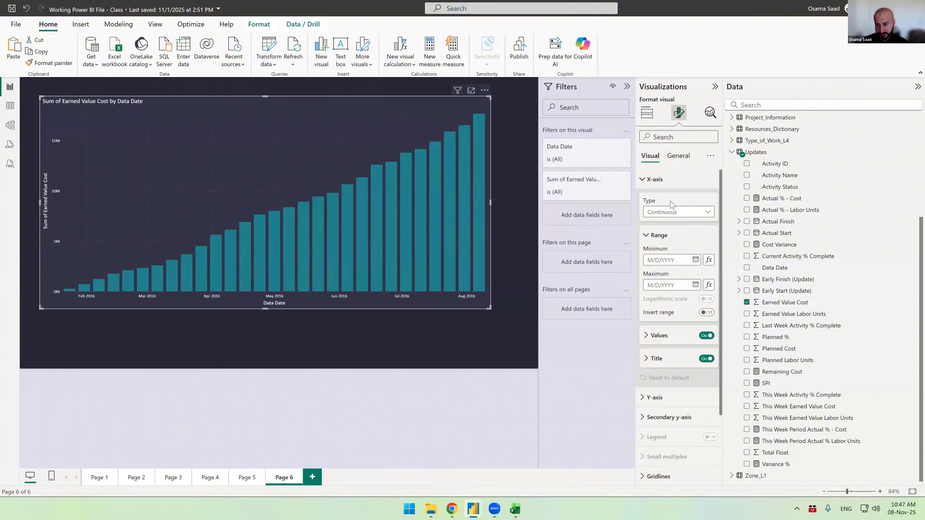
pyautogui.click(675, 213)
pyautogui.click(668, 236)
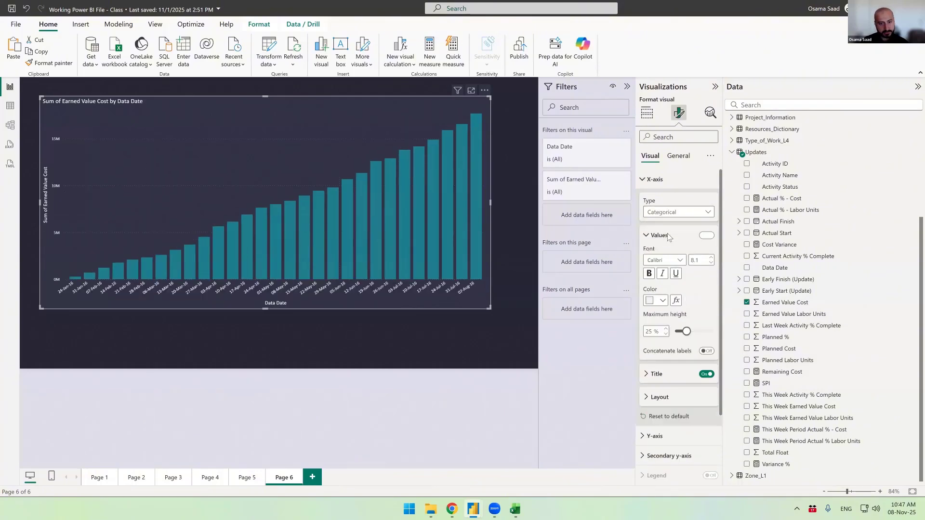
# - Widen the chart to nearly the full page width and move it closer to the page's upper-right corner
pyautogui.moveTo(490, 203); pyautogui.dragTo(519, 203)
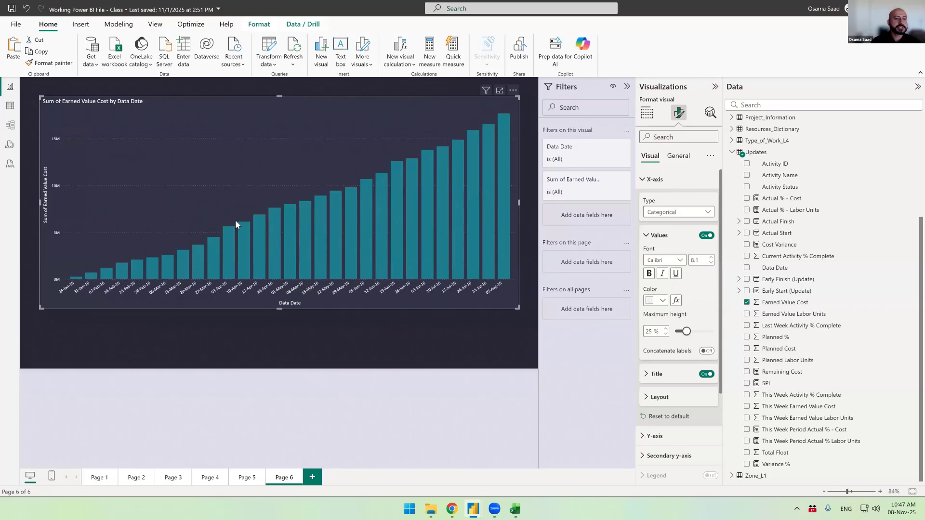
pyautogui.moveTo(272, 215)
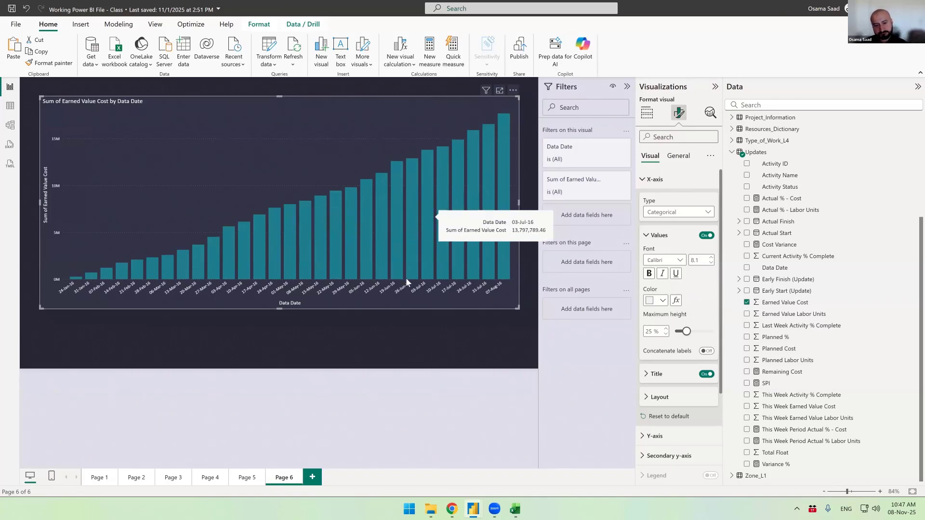
pyautogui.moveTo(406, 299); pyautogui.dragTo(415, 290)
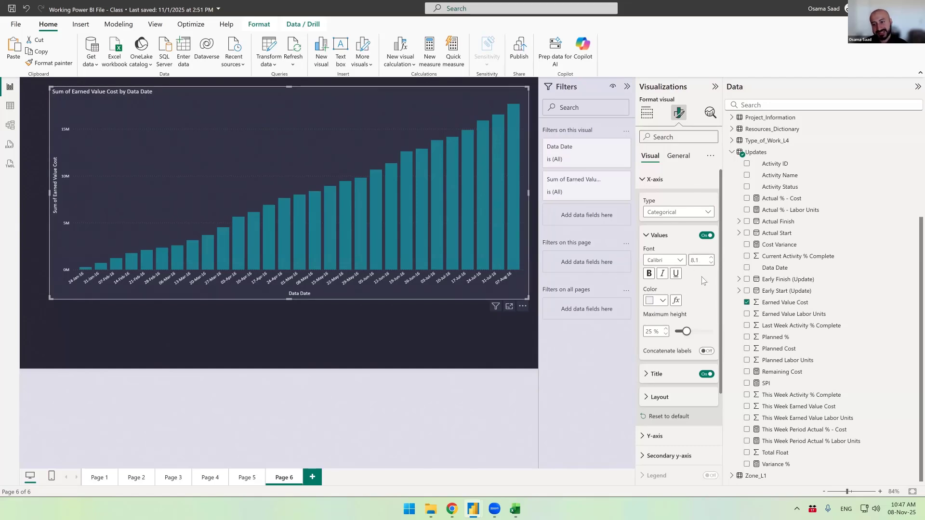
# - Move the Earned Value Cost field from the chart's column y-axis to its line y-axis
pyautogui.click(647, 113)
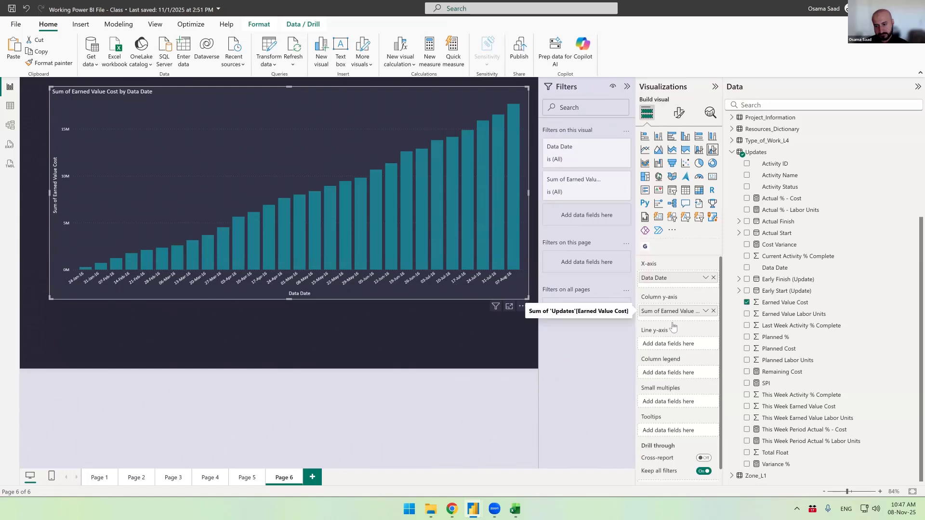
pyautogui.moveTo(671, 312); pyautogui.dragTo(674, 350)
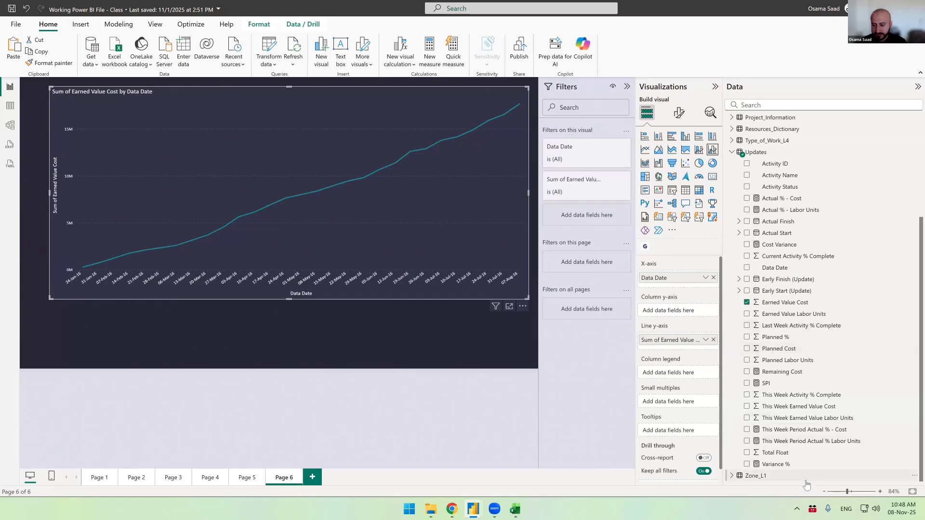
# - Switch to the Full Project Database workbook in Excel and examine the three This Week columns and their formulas on the Updates sheet
pyautogui.click(792, 410)
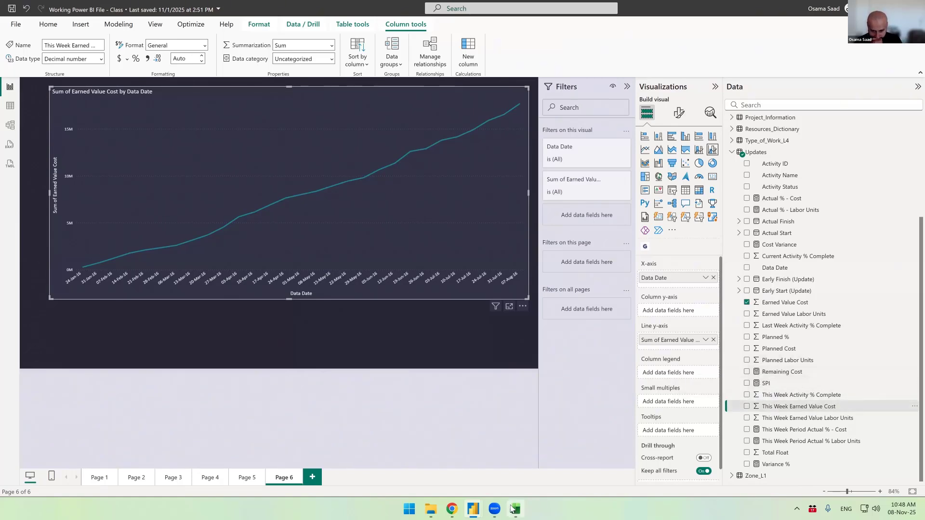
pyautogui.click(527, 486)
pyautogui.click(502, 255)
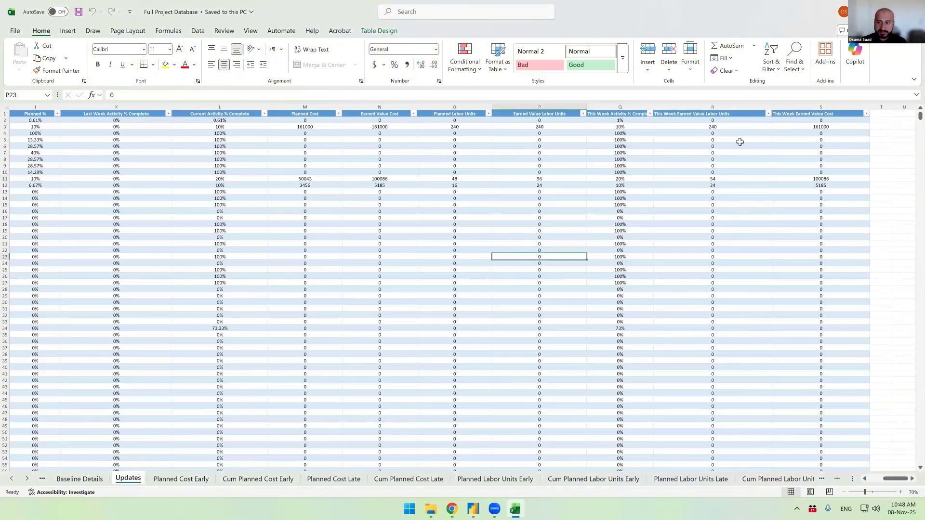
pyautogui.click(718, 159)
pyautogui.moveTo(802, 131); pyautogui.dragTo(810, 127)
pyautogui.click(810, 127)
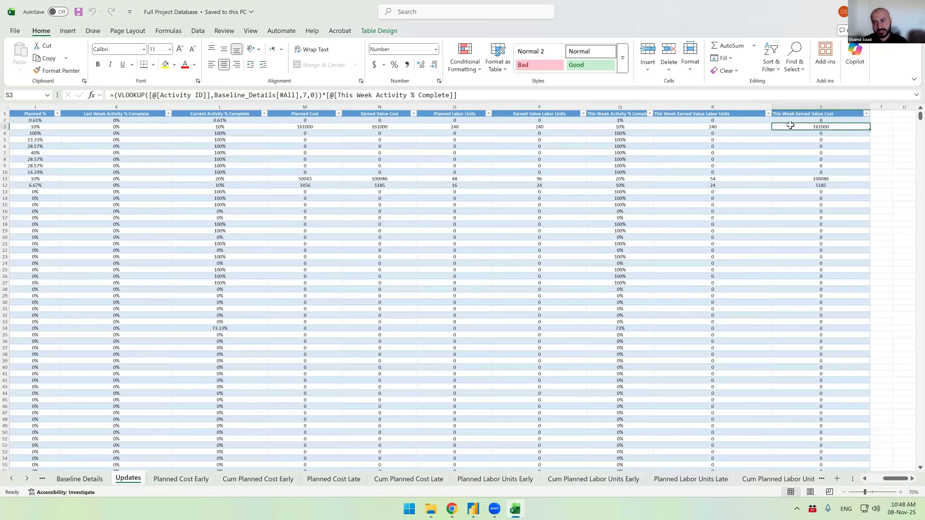
pyautogui.moveTo(789, 124); pyautogui.dragTo(737, 157)
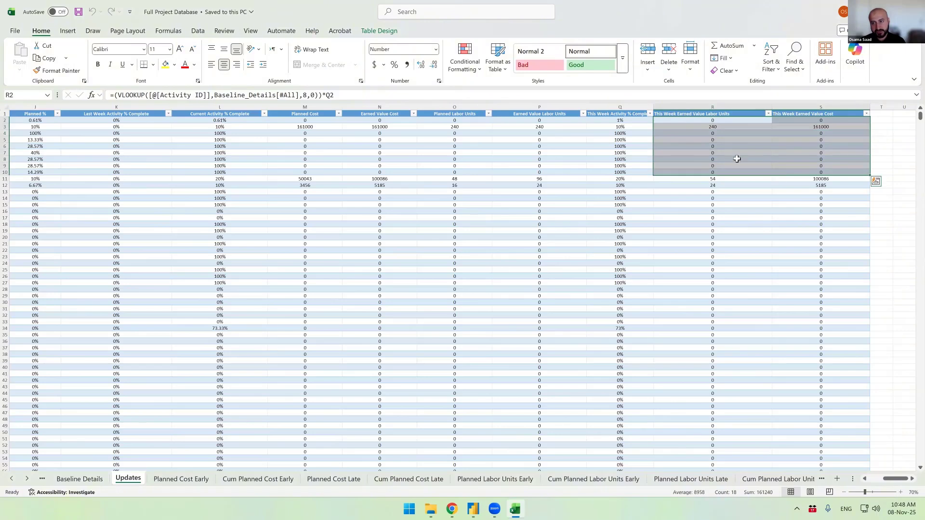
pyautogui.click(737, 159)
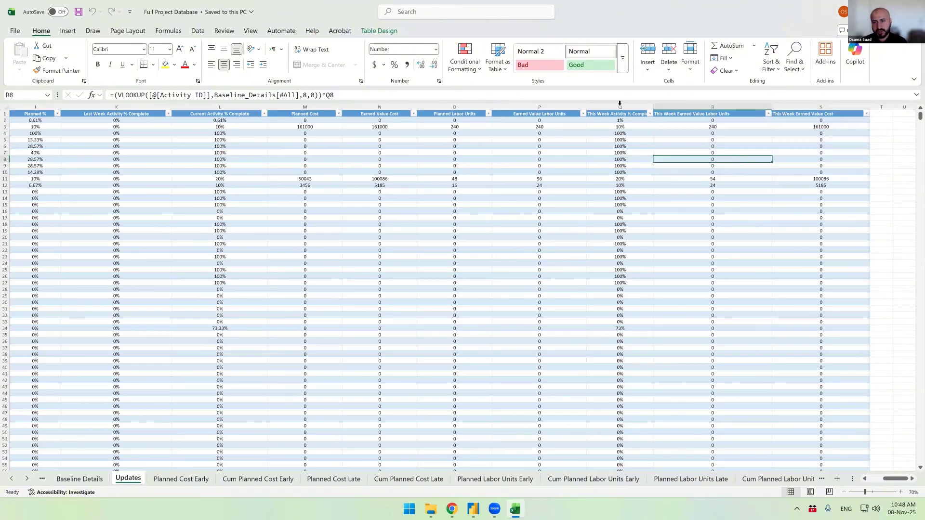
pyautogui.moveTo(620, 103); pyautogui.dragTo(804, 95)
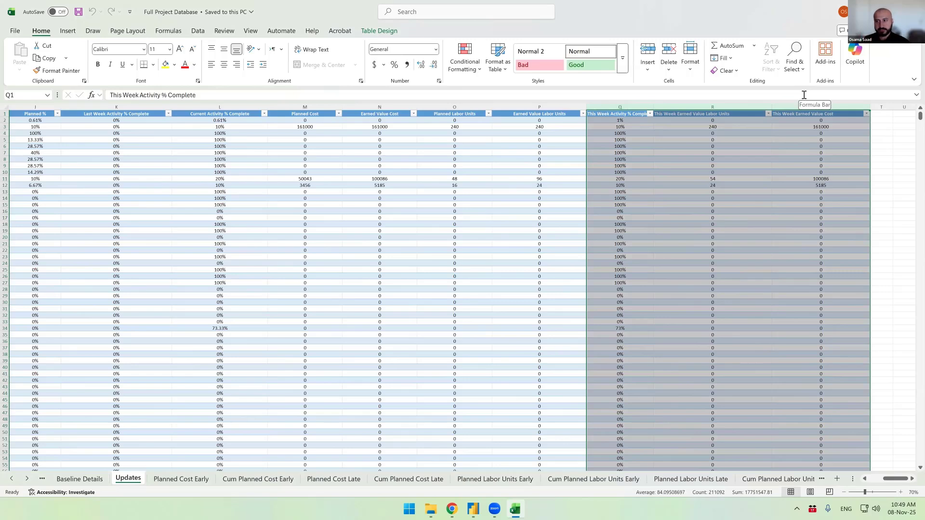
pyautogui.click(745, 190)
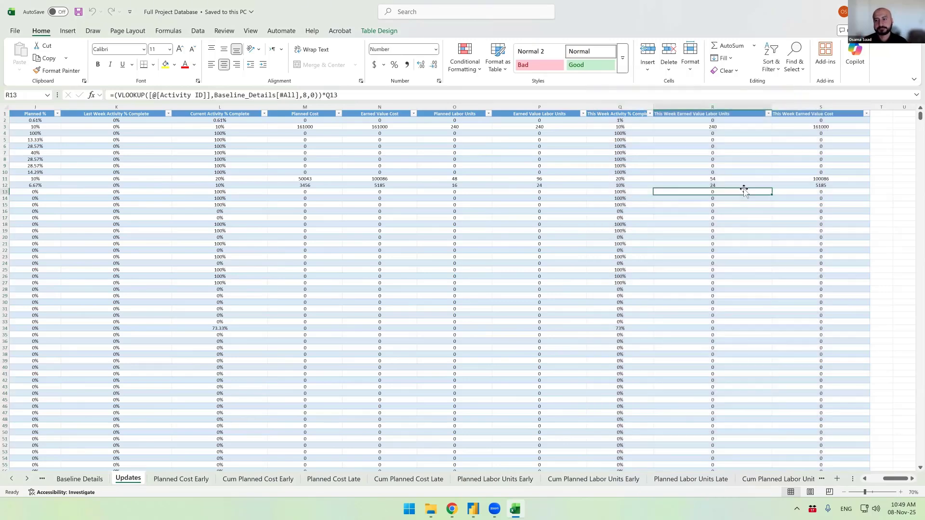
# - Return to Power BI and add This Week Earned Value Cost to the column y-axis and Planned Cost to the line y-axis
pyautogui.hotkey('alt', 'Tab')
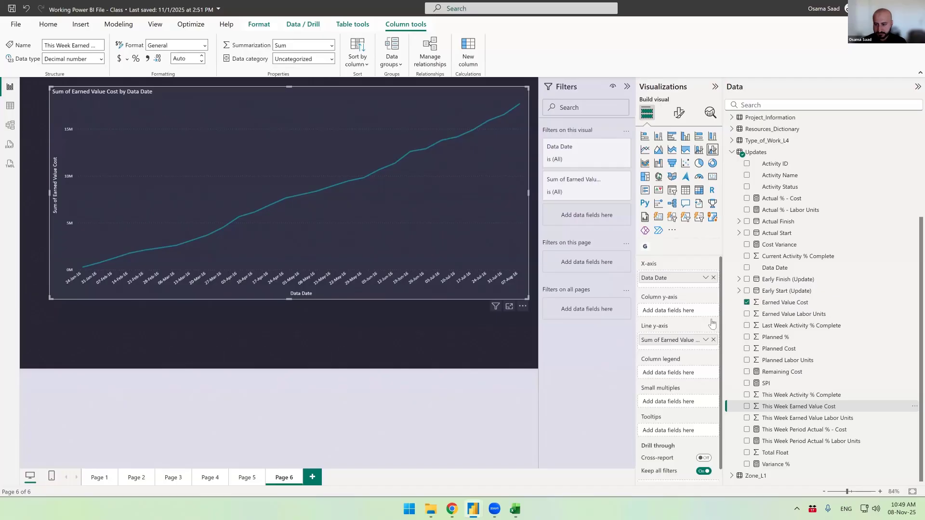
pyautogui.moveTo(820, 410); pyautogui.dragTo(674, 315)
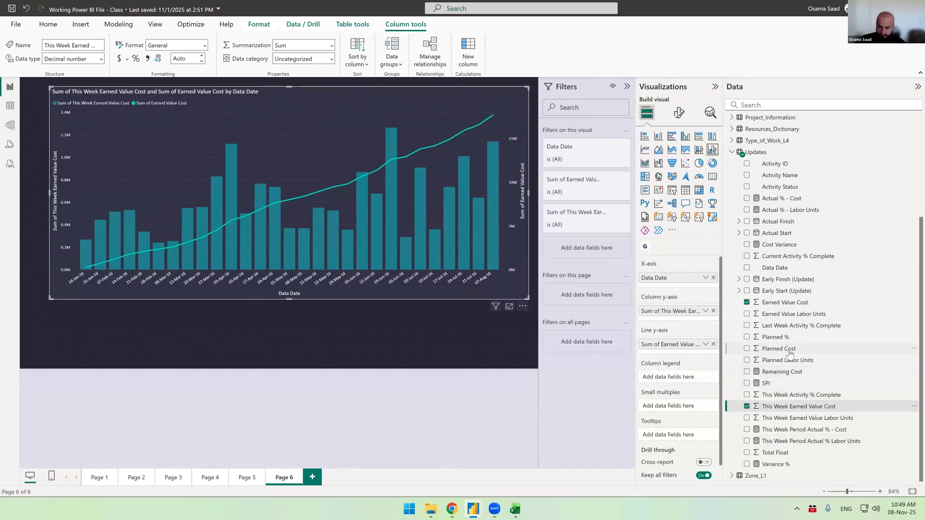
pyautogui.click(791, 351)
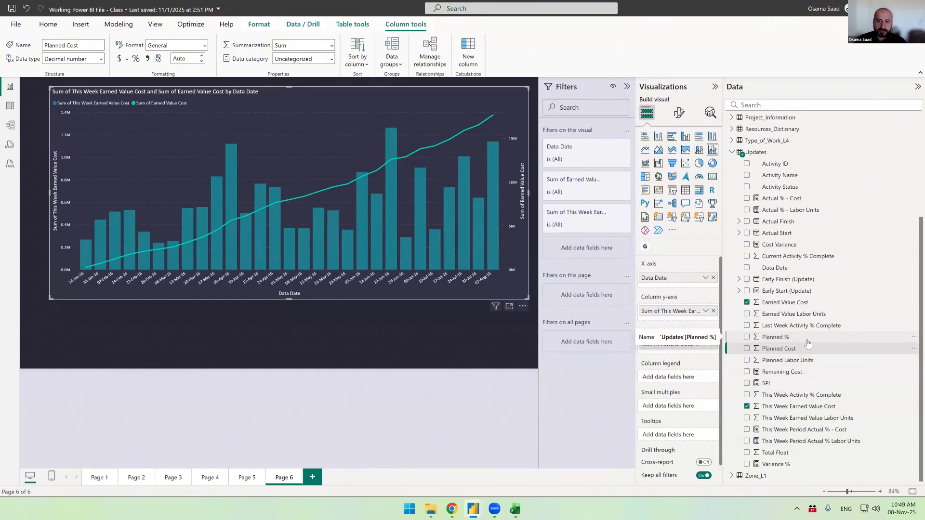
pyautogui.moveTo(787, 349); pyautogui.dragTo(680, 355)
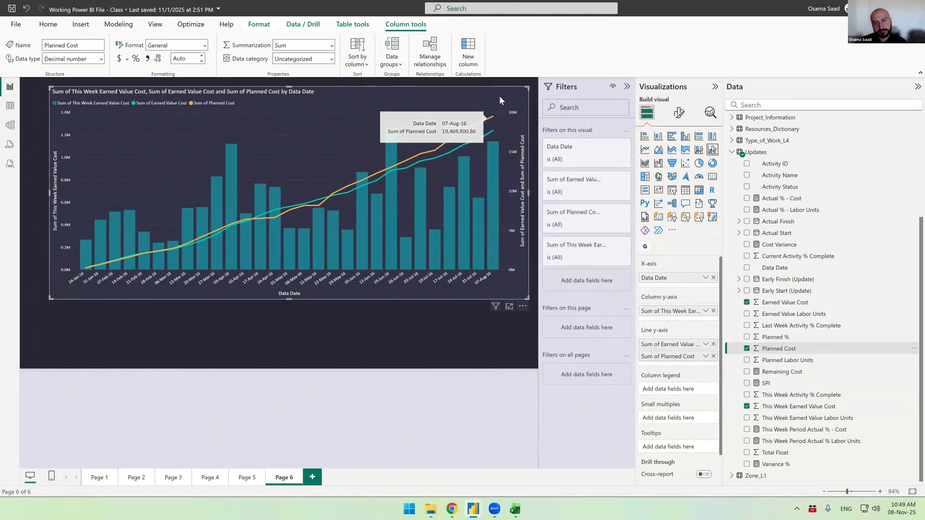
# - Turn on data labels for the chart's columns and lines
pyautogui.click(679, 113)
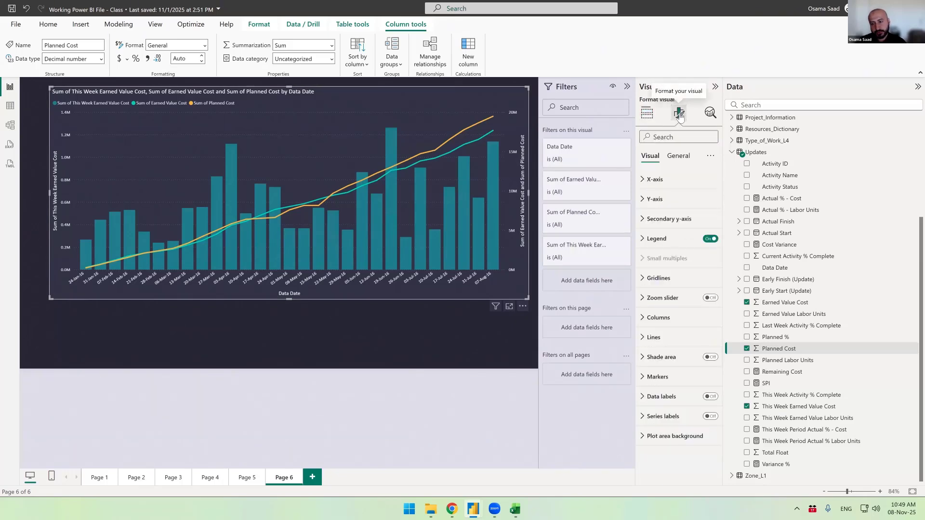
pyautogui.click(707, 398)
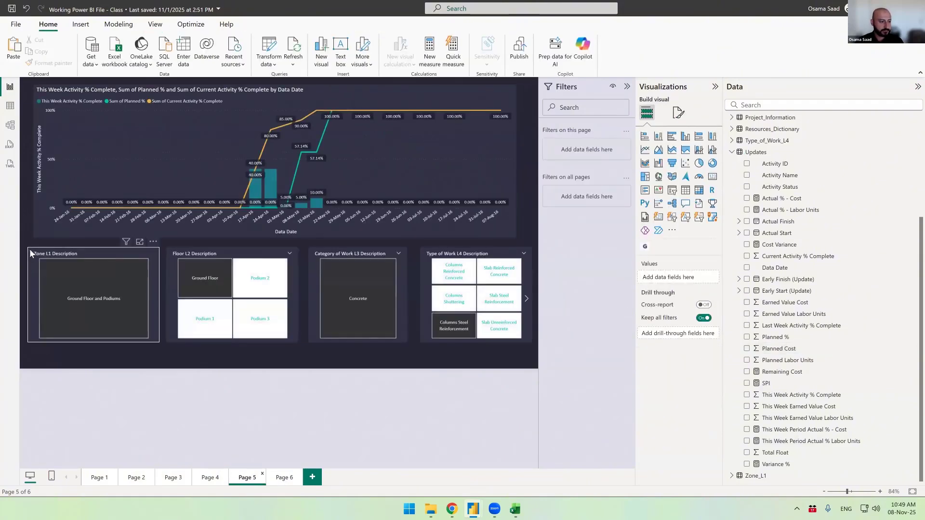
# - Copy the Zone L1, Floor L2, Category of Work L3 and Type of Work L4 slicers from Page 5
pyautogui.click(30, 249)
pyautogui.moveTo(25, 245); pyautogui.dragTo(588, 376)
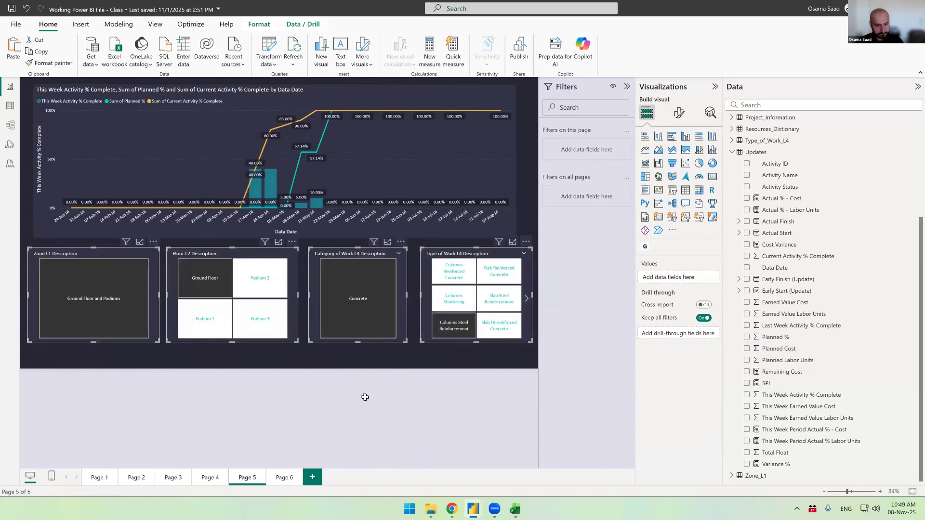
pyautogui.hotkey('alt', 'Tab')
pyautogui.hotkey('alt', 'Tab')
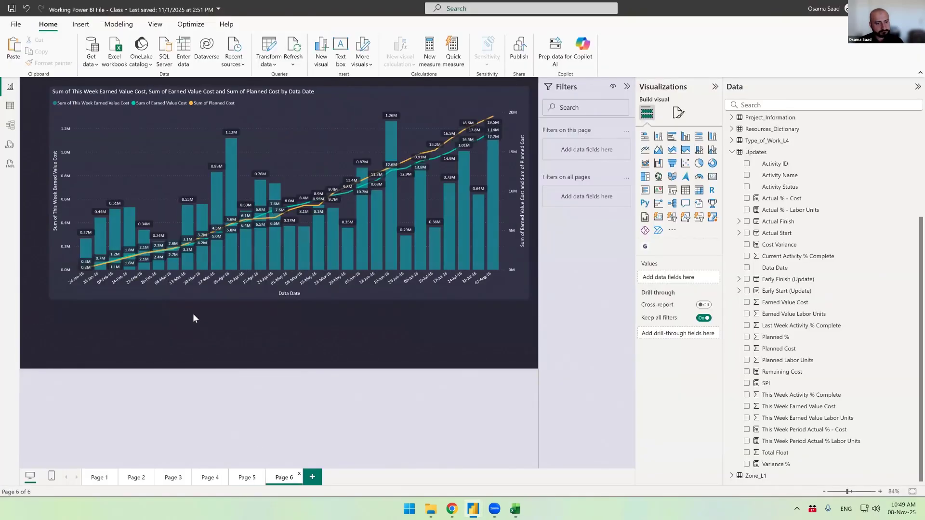
# - Reduce the S-curve chart's height from below and paste the four copied slicers under it without syncing them
pyautogui.click(205, 296)
pyautogui.moveTo(291, 300); pyautogui.dragTo(293, 256)
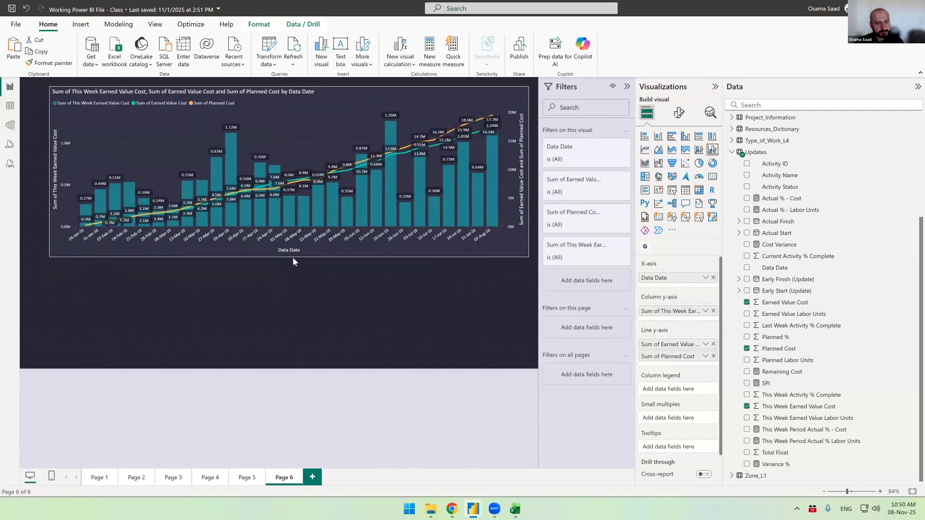
pyautogui.click(245, 314)
pyautogui.hotkey('ctrl', 'v')
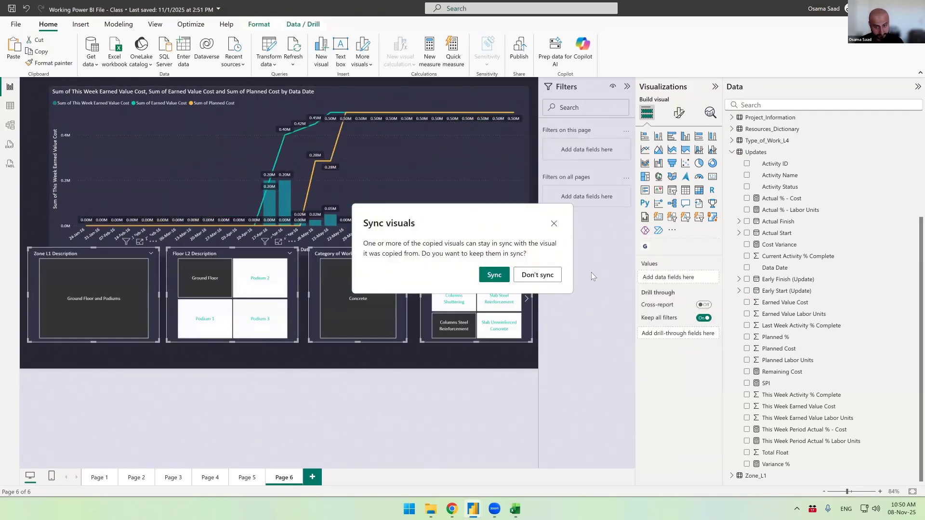
pyautogui.click(551, 278)
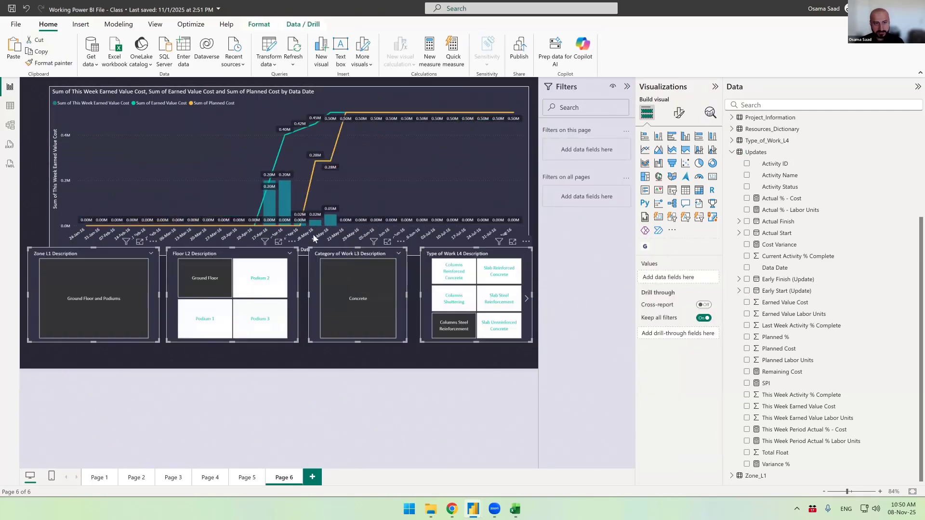
# - Move the slicers just below the chart and clear their selections, including Columns Steel Reinforcement and Ground Floor and Podiums
pyautogui.click(70, 258)
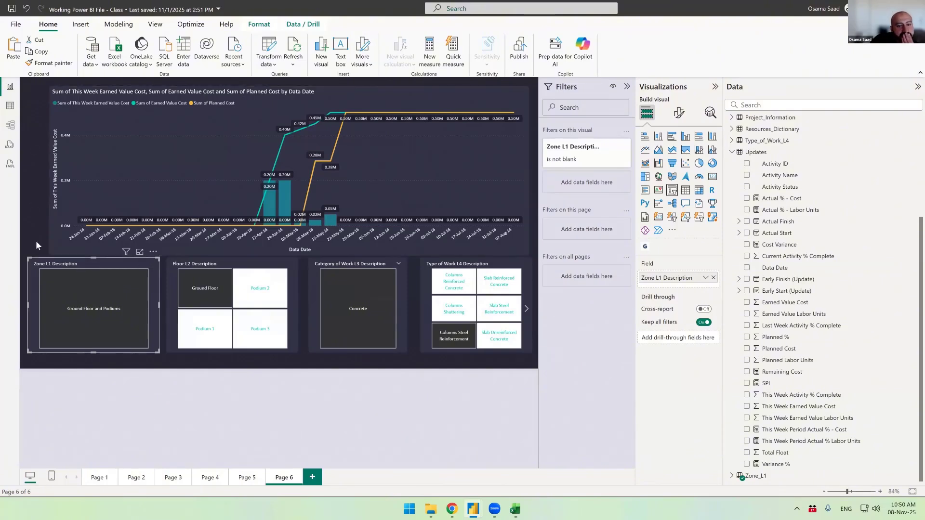
pyautogui.click(444, 337)
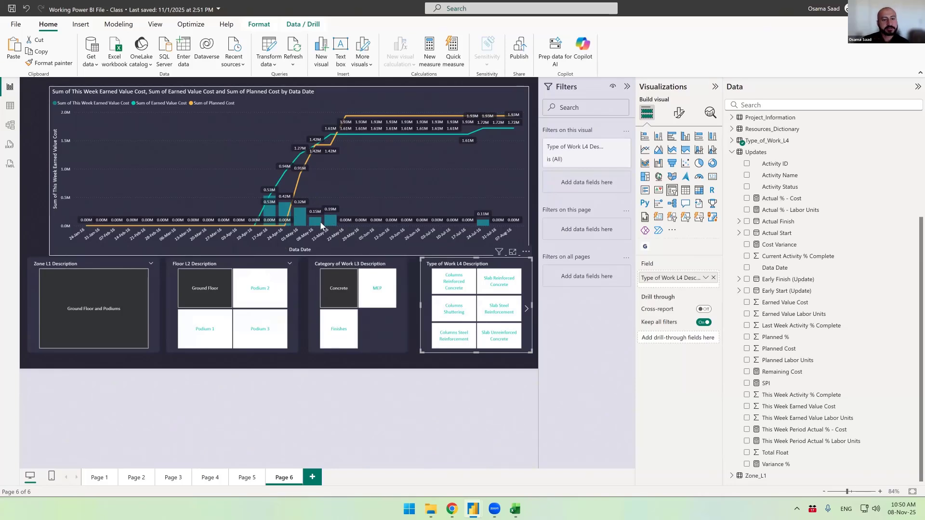
pyautogui.moveTo(322, 226)
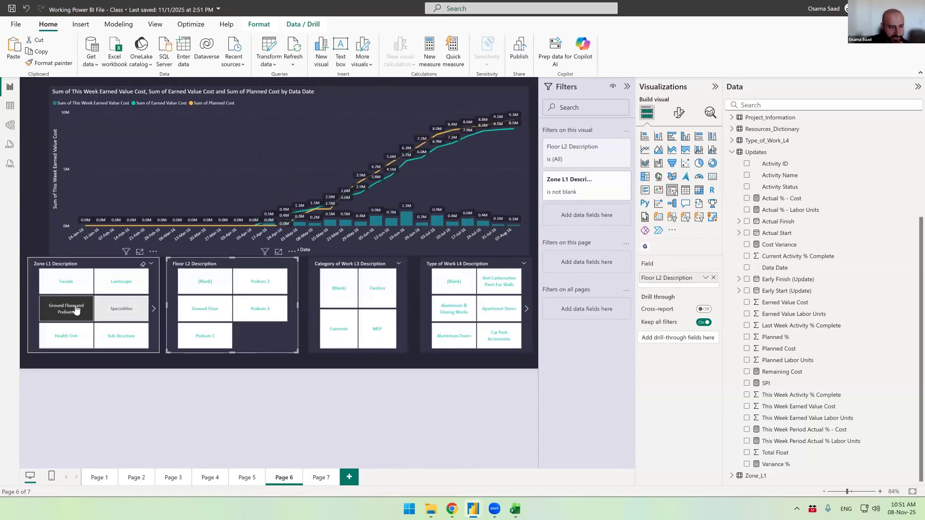
pyautogui.click(76, 309)
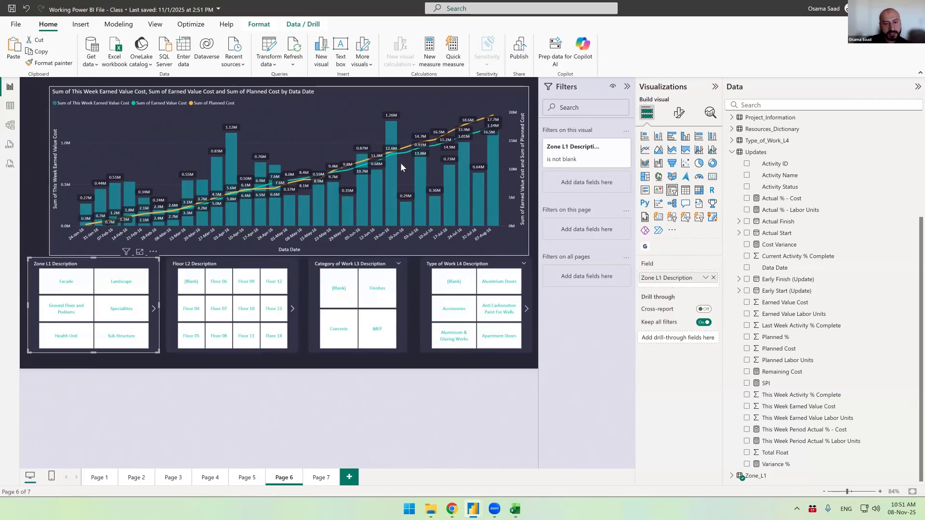
# - Examine the chart's column tooltip, the Cum_Planned_Cost_Early and Updates fields, and the aggregation options for This Week Earned Value Cost
pyautogui.moveTo(359, 197)
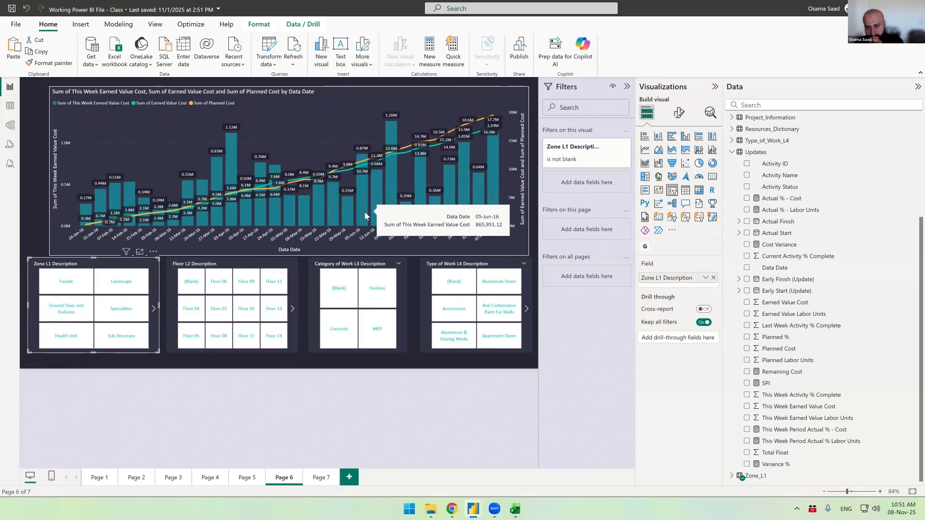
pyautogui.click(387, 91)
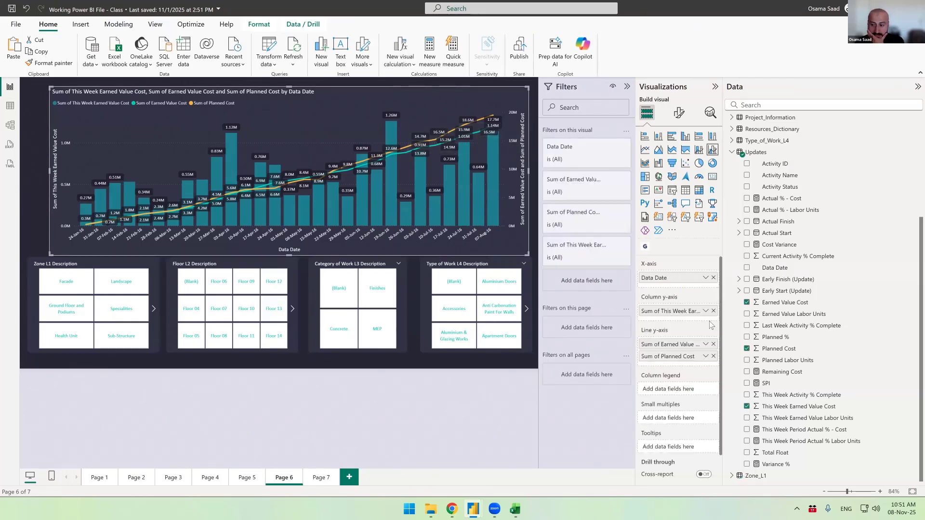
pyautogui.click(731, 153)
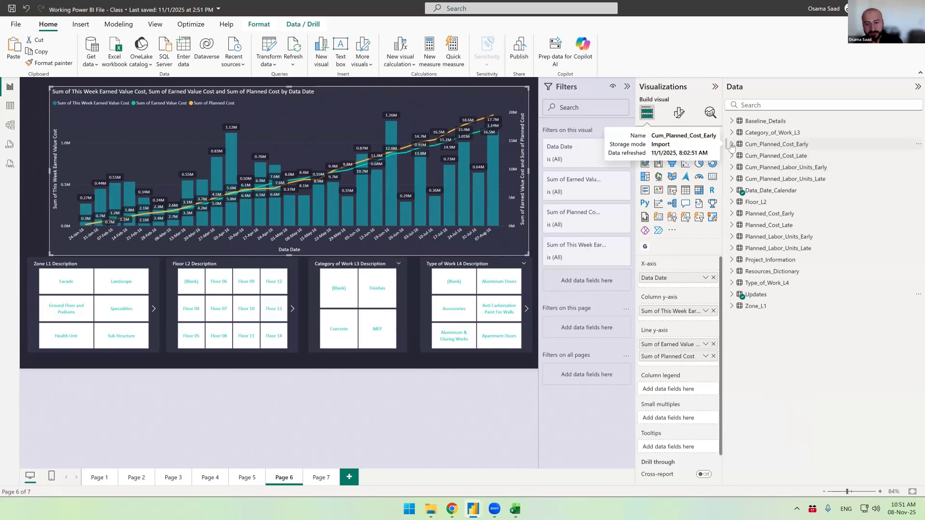
pyautogui.click(732, 144)
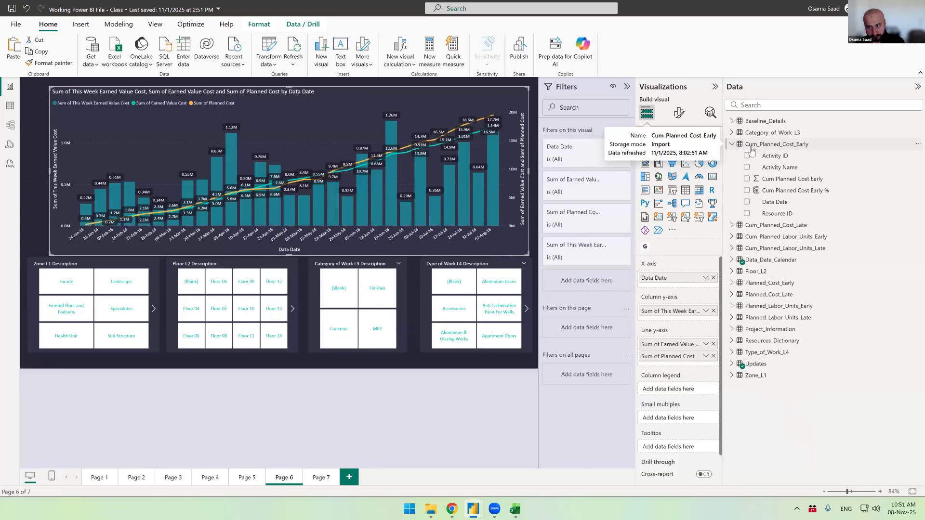
pyautogui.click(732, 145)
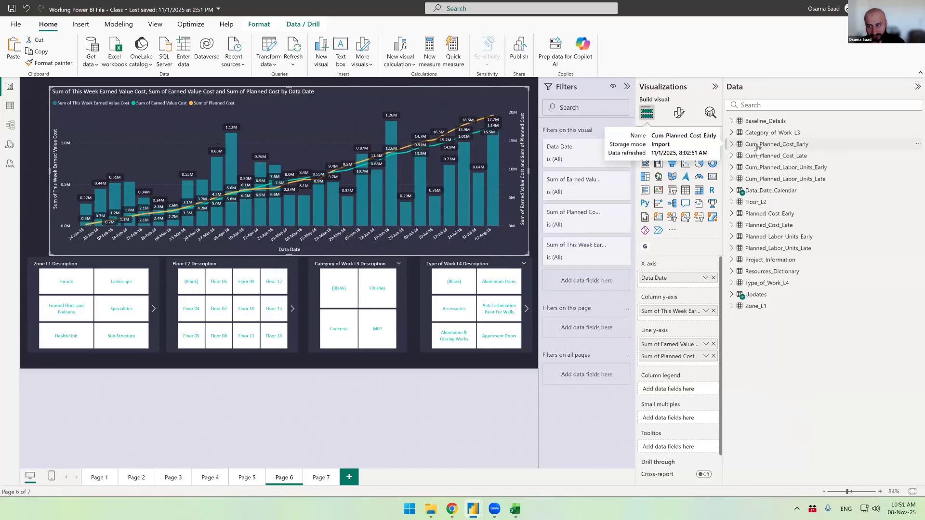
pyautogui.click(731, 295)
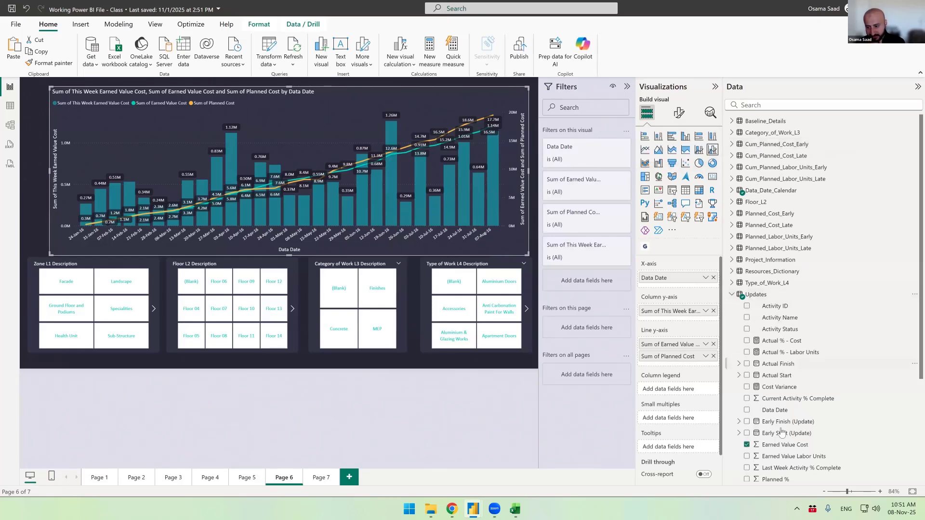
pyautogui.scroll(-1, 788, 430)
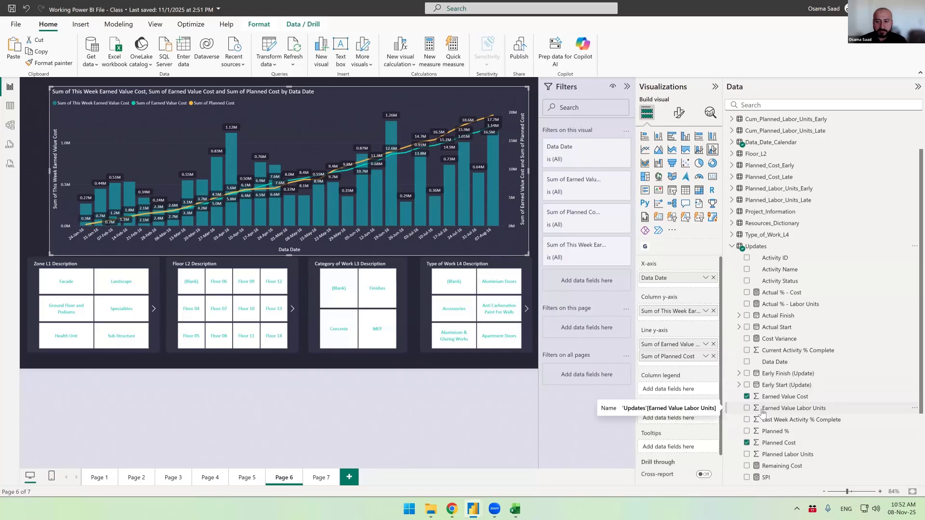
pyautogui.click(705, 310)
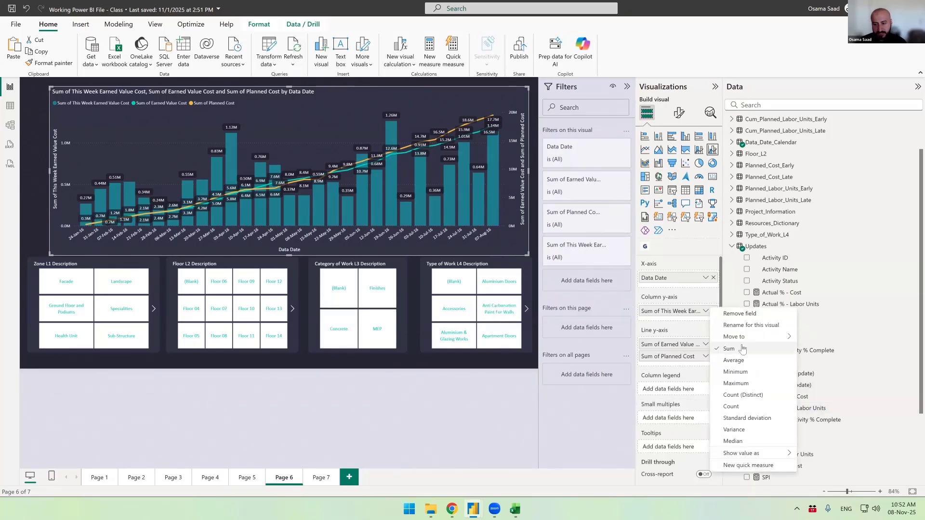
pyautogui.click(728, 302)
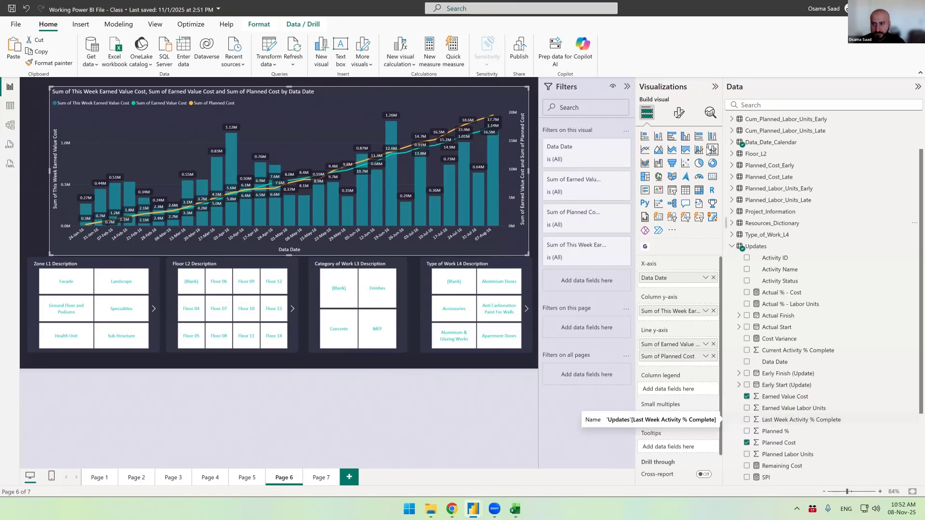
pyautogui.scroll(1, 739, 154)
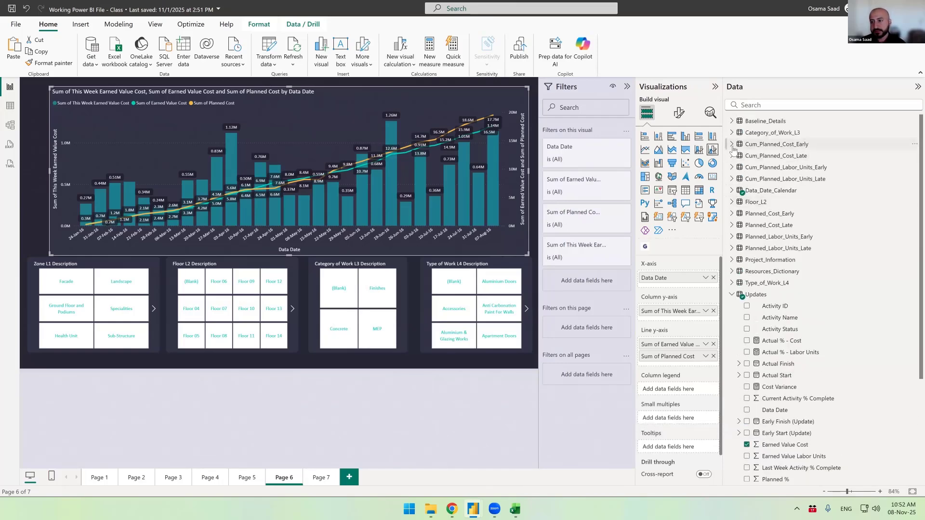
# - Add the Cum Planned Cost Early % measure from Cum_Planned_Cost_Early to the chart's tooltips
pyautogui.click(731, 145)
pyautogui.moveTo(811, 190); pyautogui.dragTo(678, 450)
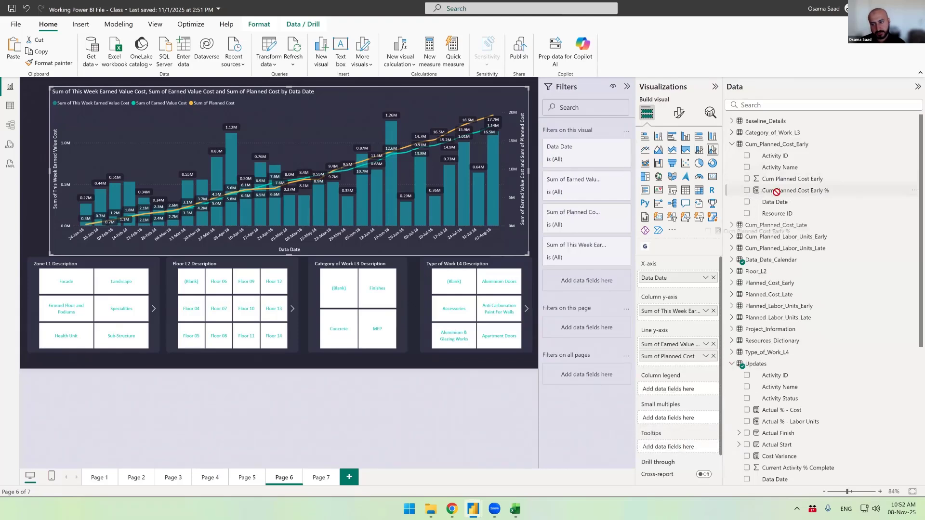
pyautogui.moveTo(777, 191); pyautogui.dragTo(679, 449)
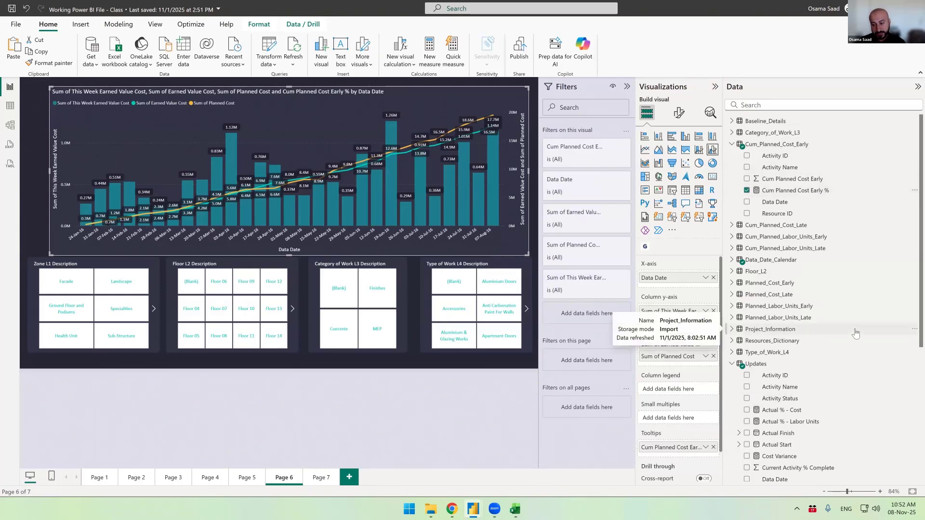
# - Inspect the formula of the Actual % - Cost measure in the Updates table
pyautogui.scroll(-1, 856, 333)
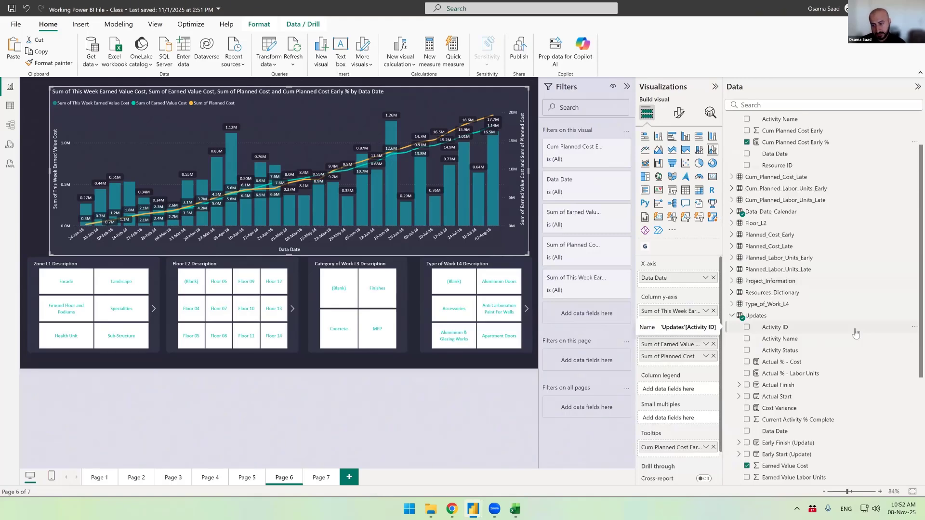
pyautogui.scroll(-1, 856, 332)
pyautogui.click(821, 315)
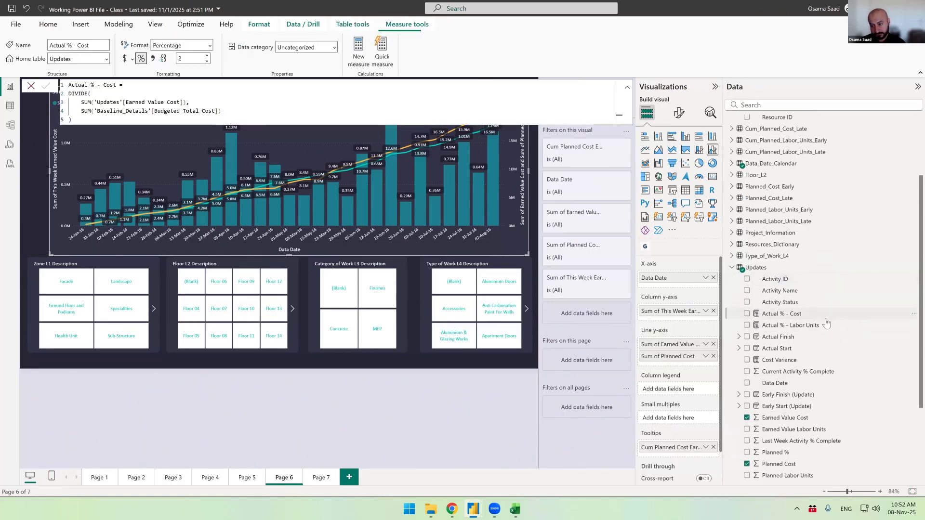
pyautogui.scroll(-1, 828, 318)
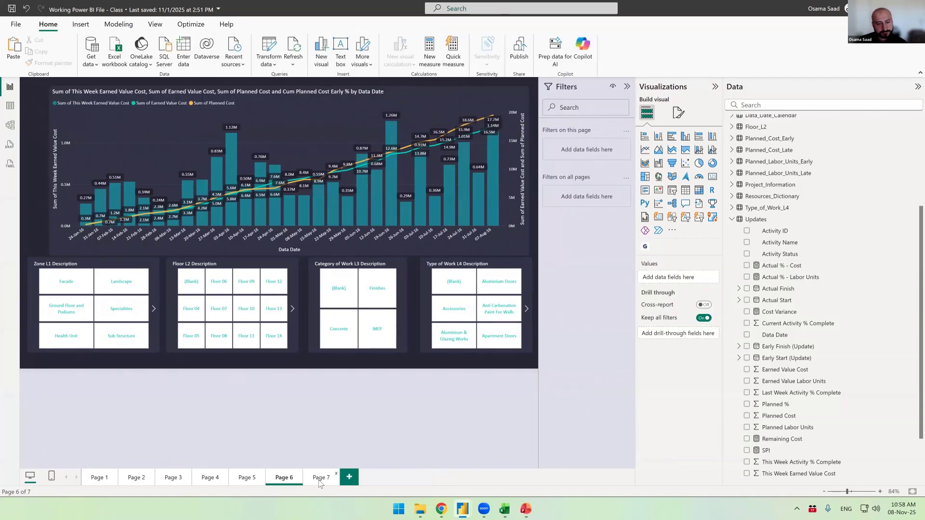
pyautogui.click(320, 480)
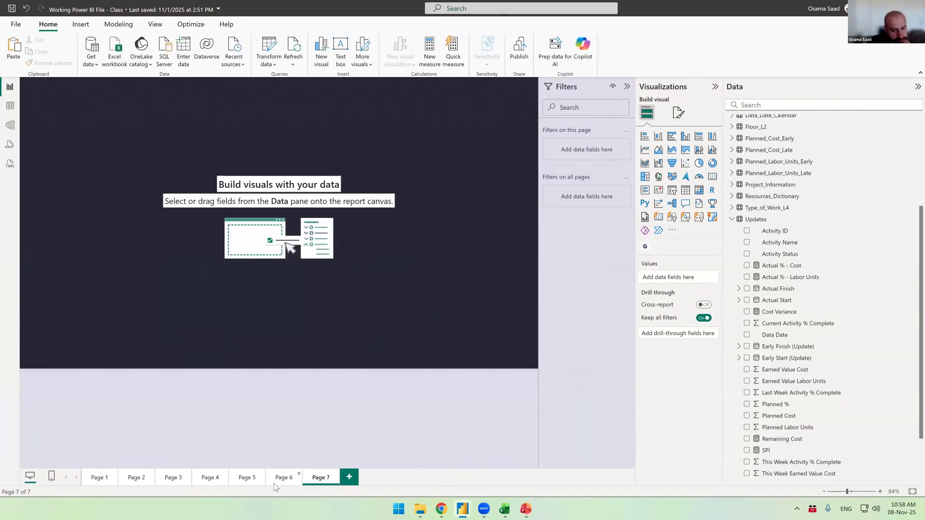
pyautogui.click(277, 485)
pyautogui.click(322, 480)
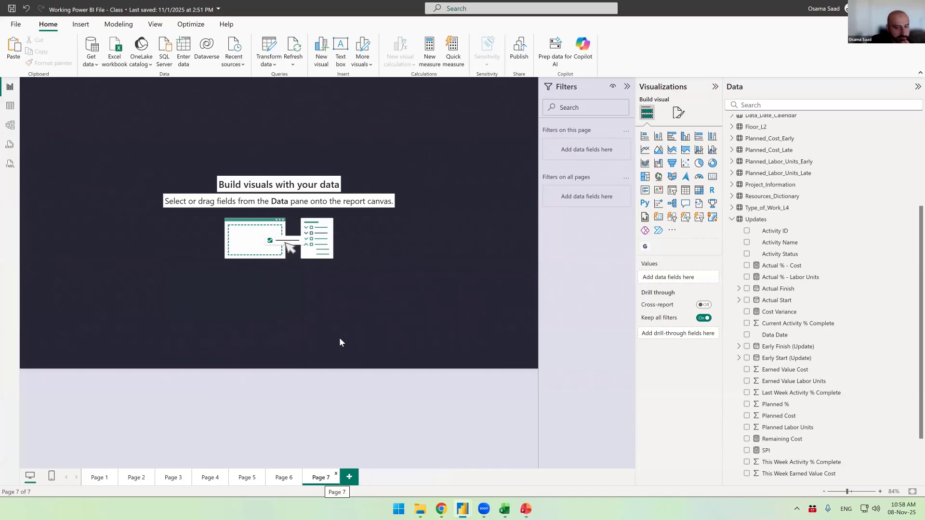
pyautogui.click(645, 153)
pyautogui.click(283, 477)
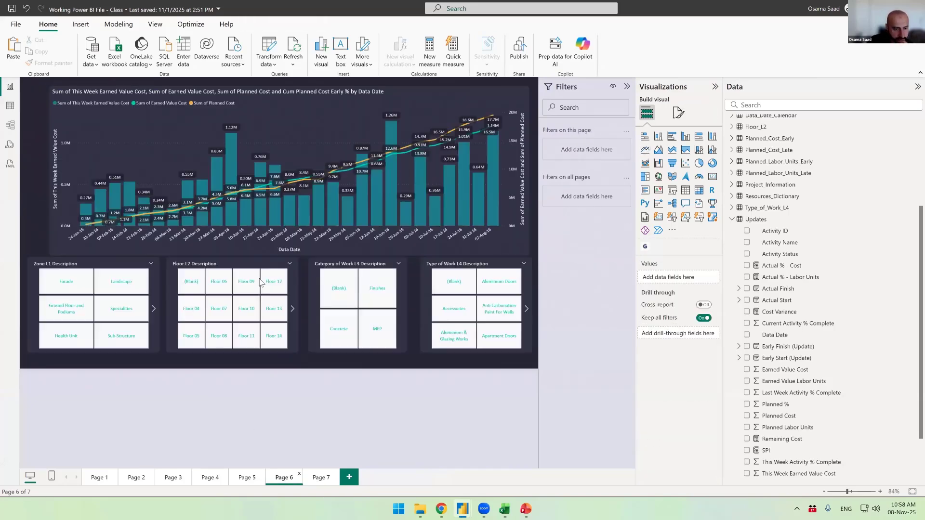
# - Add the Actual % - Cost measure from Updates to the chart's tooltips and check the tooltip on the weekly columns
pyautogui.moveTo(366, 212)
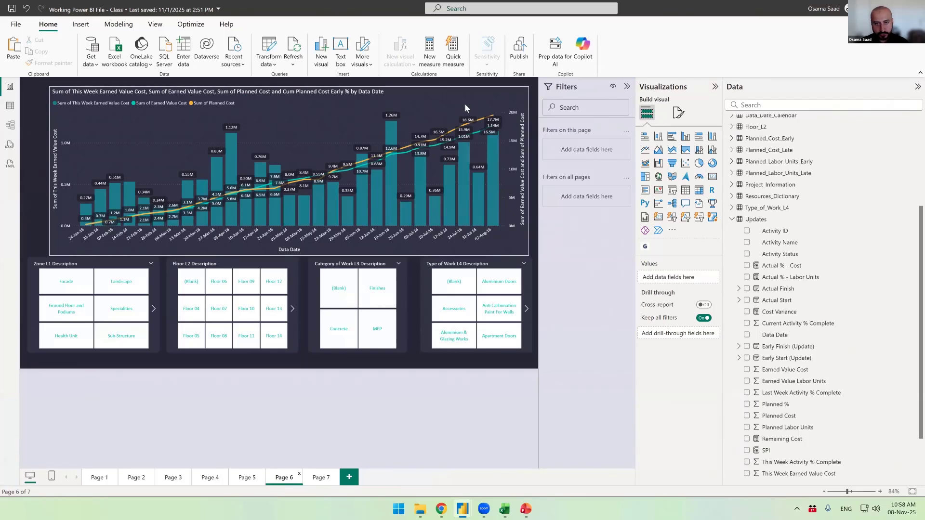
pyautogui.scroll(-2, 686, 373)
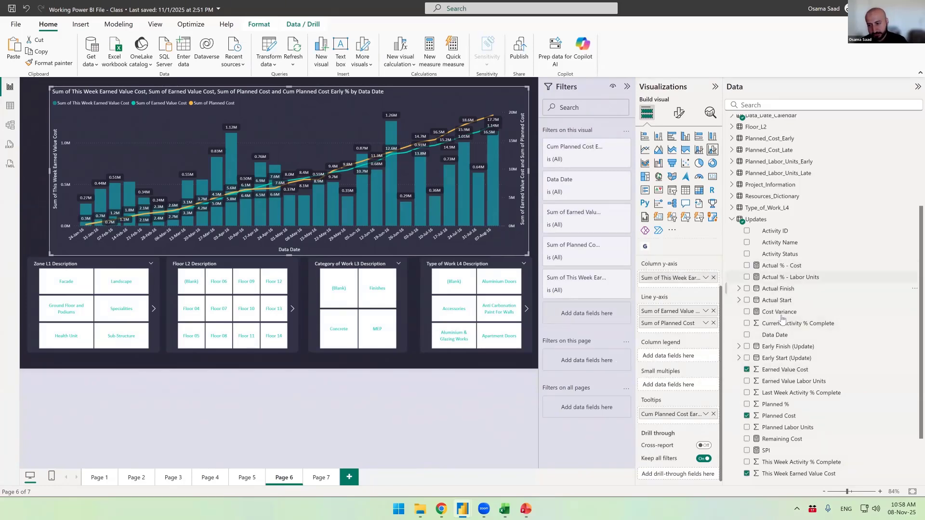
pyautogui.click(798, 324)
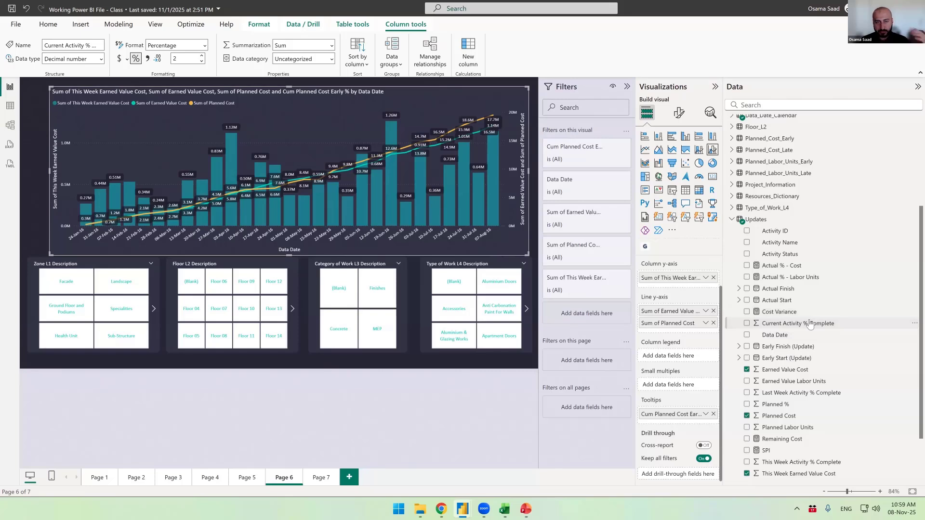
pyautogui.click(793, 266)
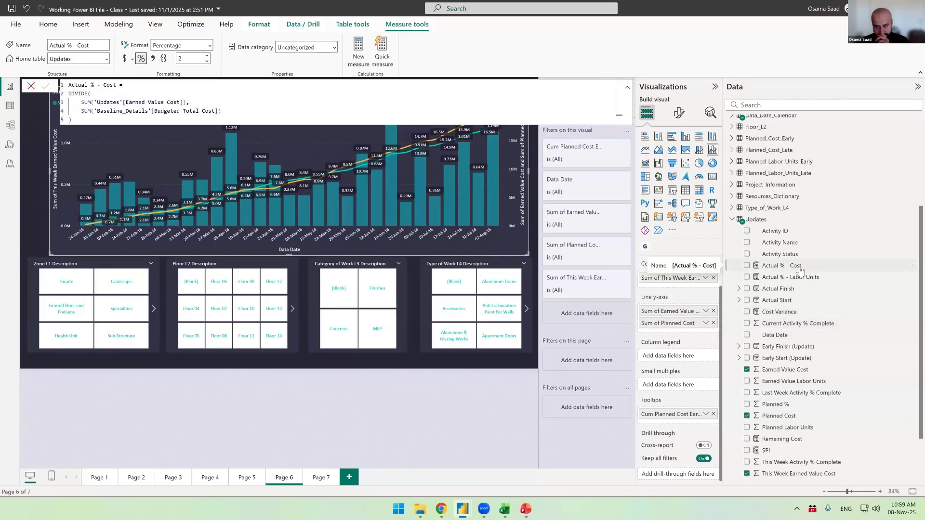
pyautogui.moveTo(799, 270); pyautogui.dragTo(686, 427)
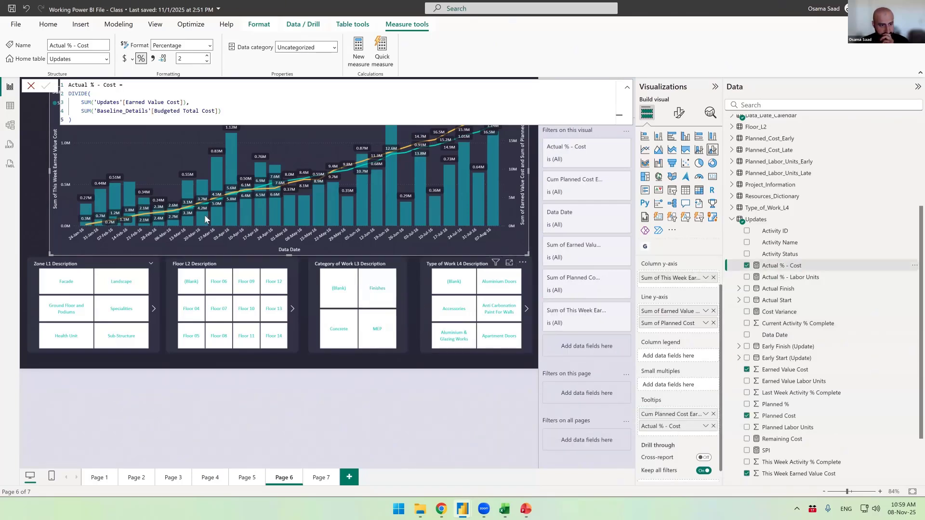
pyautogui.moveTo(286, 215)
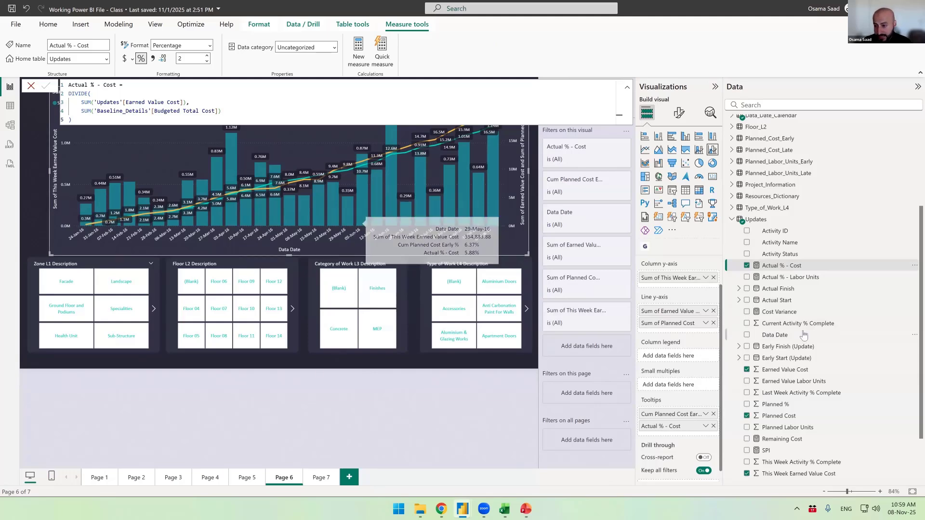
# - Add the Cost Variance measure from Updates to the chart's tooltips and view the tooltip of the 22-May-16 column
pyautogui.scroll(-3, 805, 336)
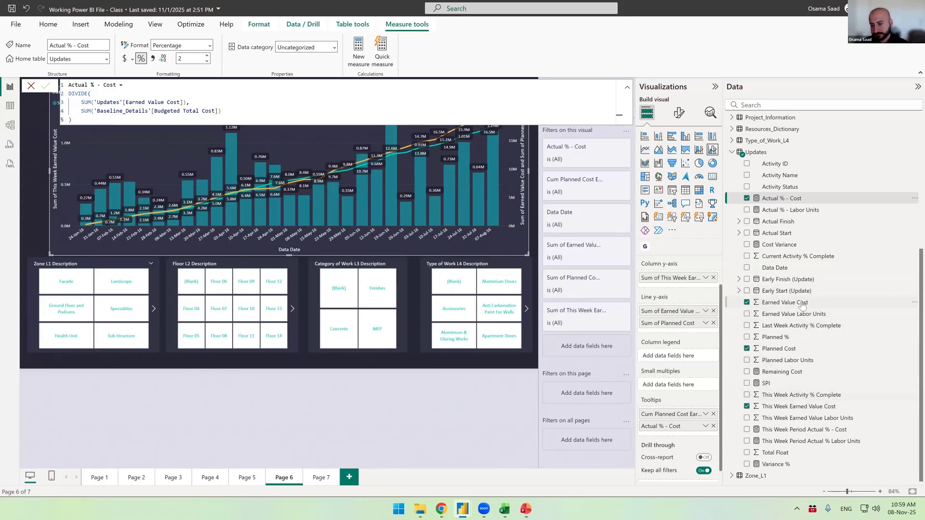
pyautogui.moveTo(781, 351); pyautogui.dragTo(792, 367)
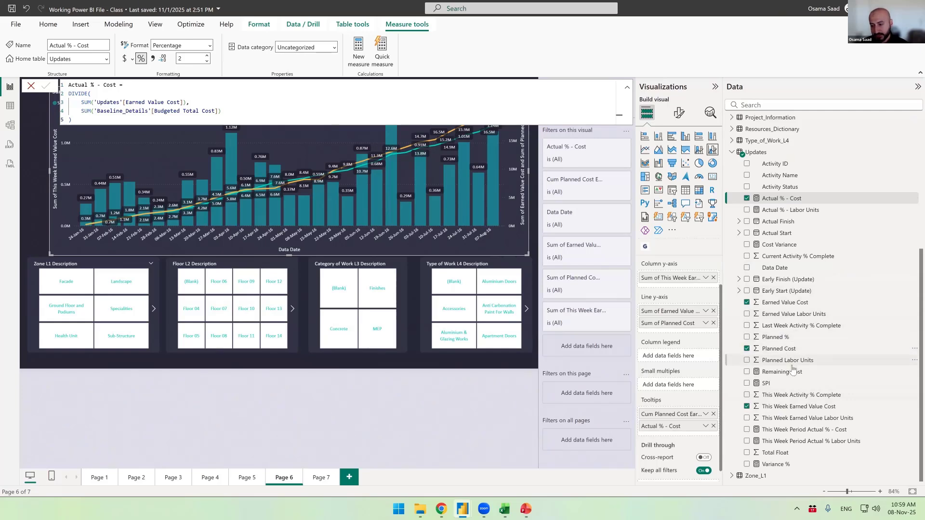
pyautogui.click(780, 246)
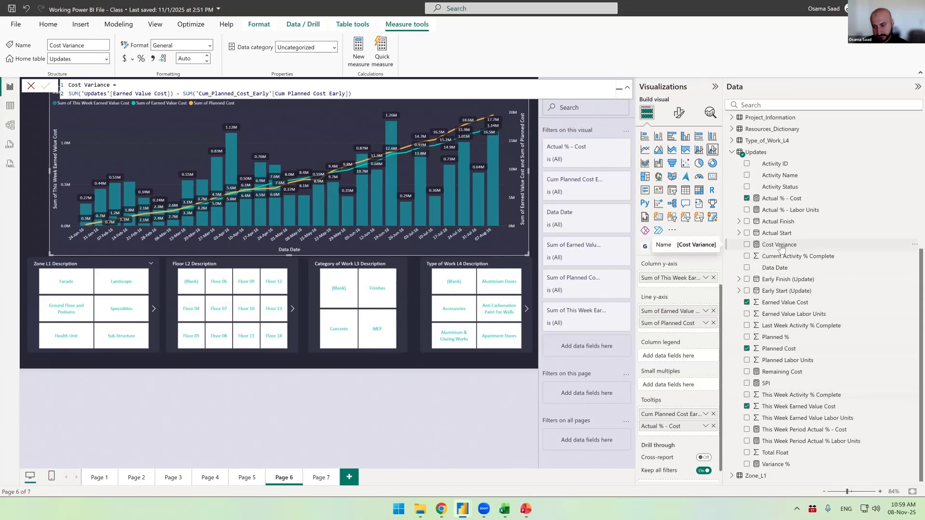
pyautogui.moveTo(780, 247); pyautogui.dragTo(671, 436)
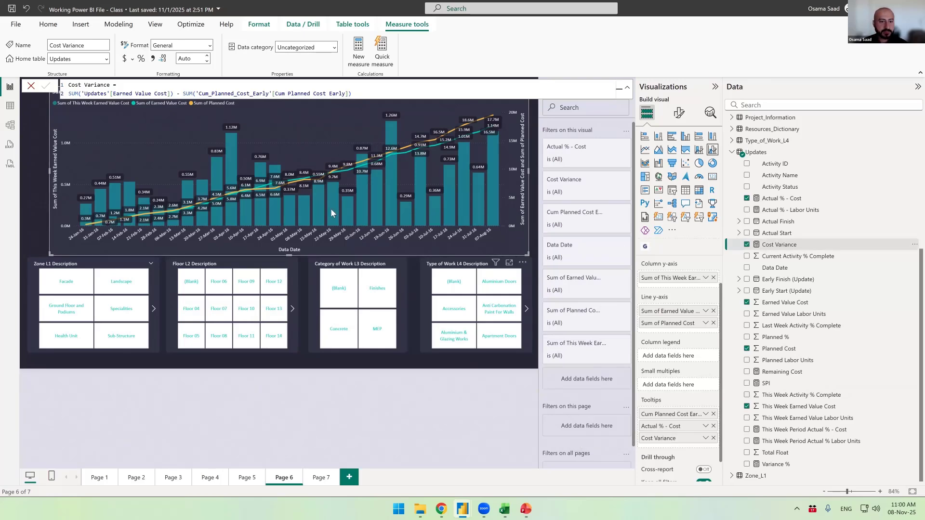
pyautogui.moveTo(331, 211)
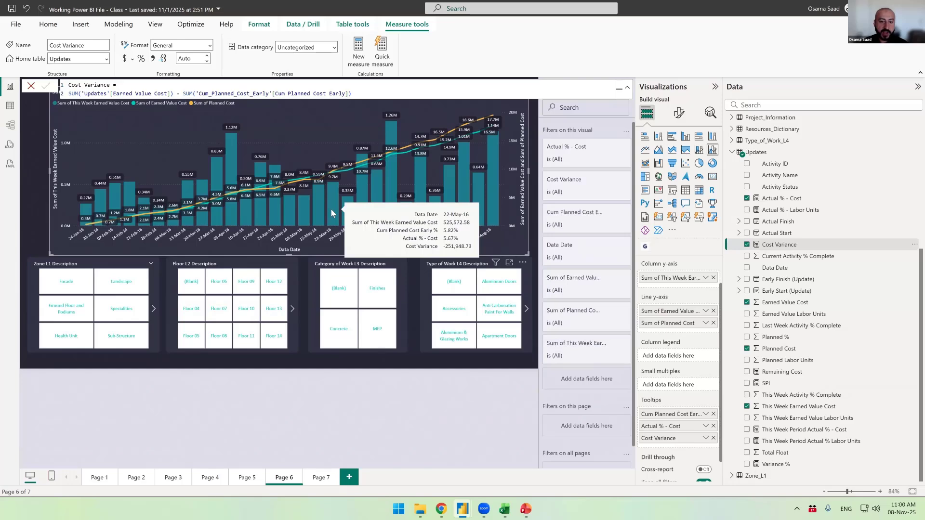